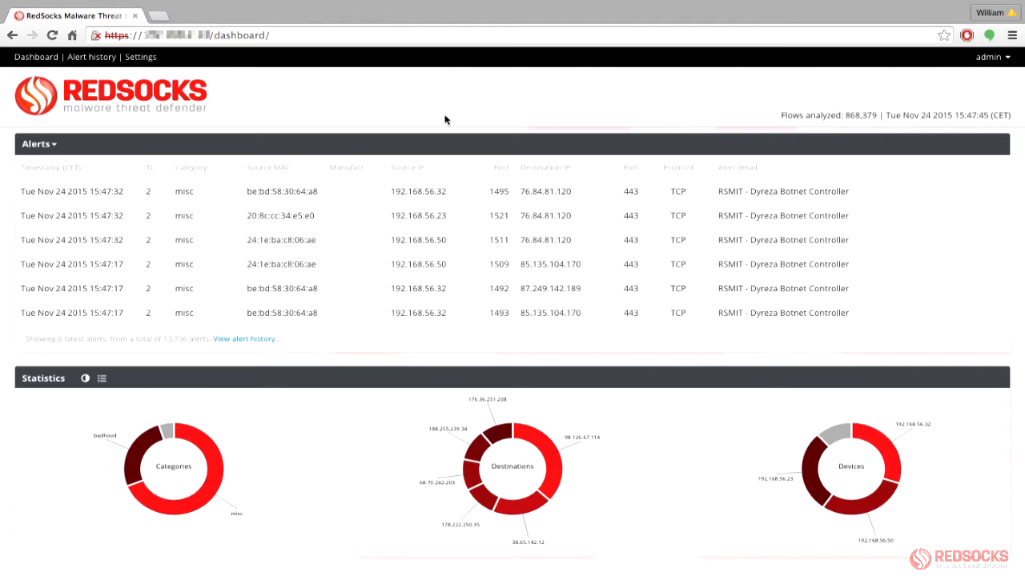
Open the network page of the system settings to view the internet and flow data interfaces.
{"action": "left_click", "coordinate": [142, 59]}
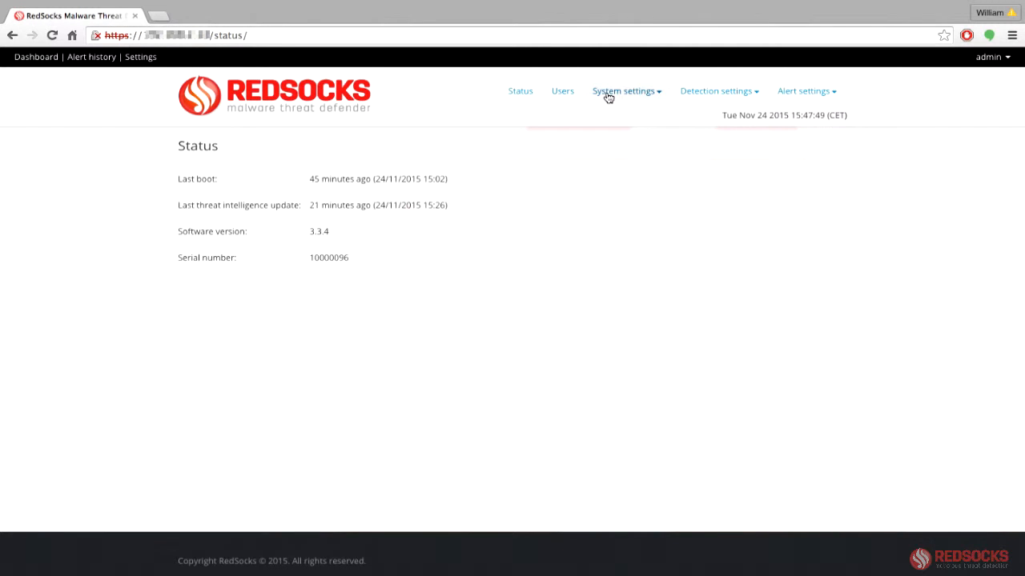
{"action": "left_click", "coordinate": [608, 97]}
{"action": "left_click", "coordinate": [609, 113]}
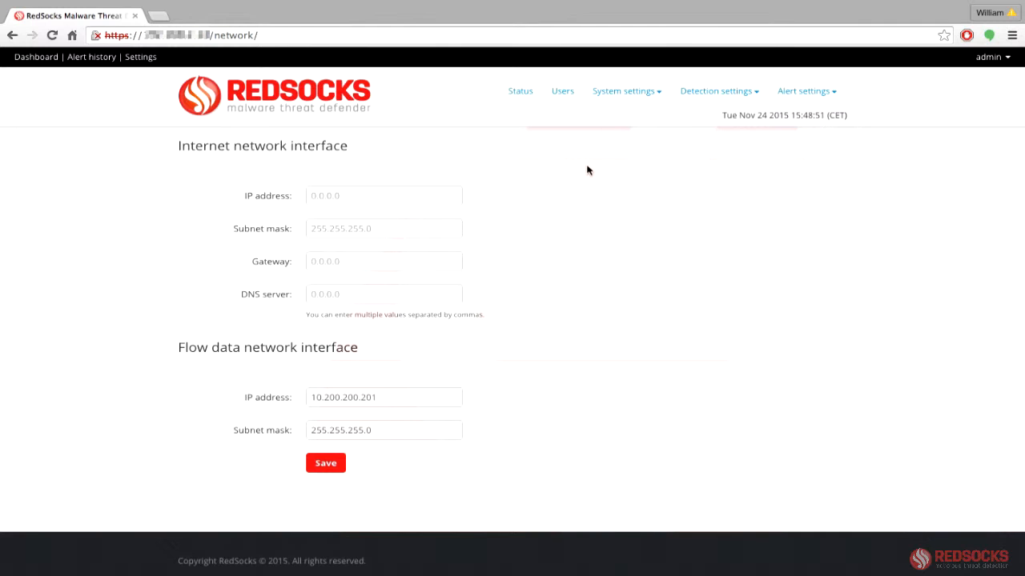
View the NTP server settings and the HTTP proxy settings.
{"action": "left_click", "coordinate": [648, 95]}
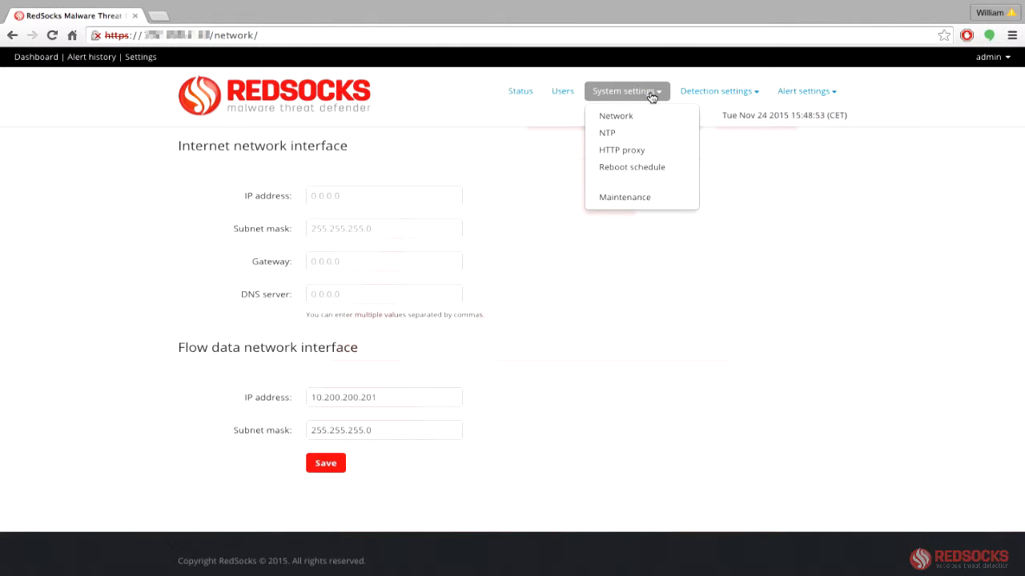
{"action": "left_click", "coordinate": [629, 134]}
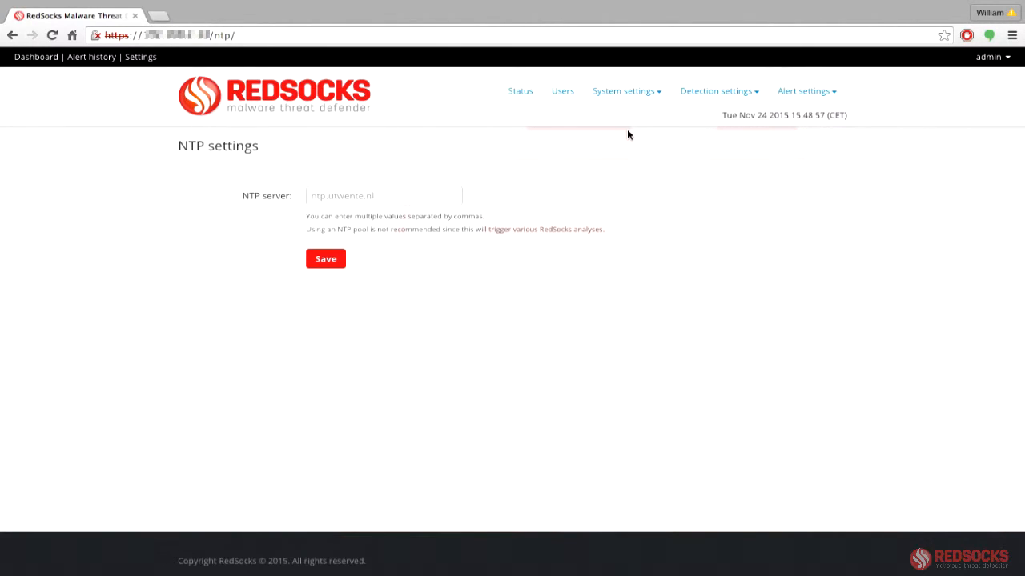
{"action": "left_click", "coordinate": [645, 93]}
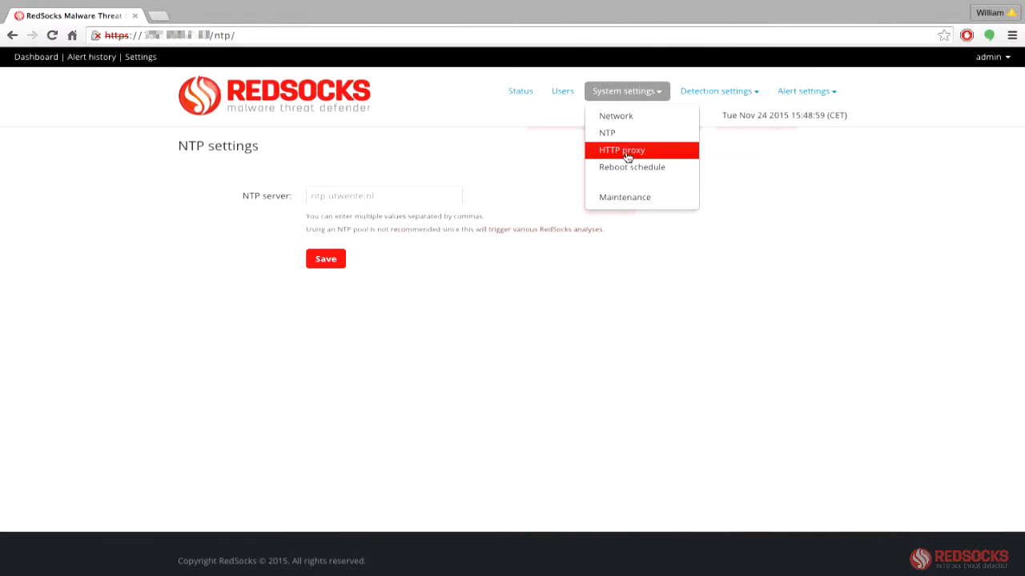
{"action": "left_click", "coordinate": [627, 154]}
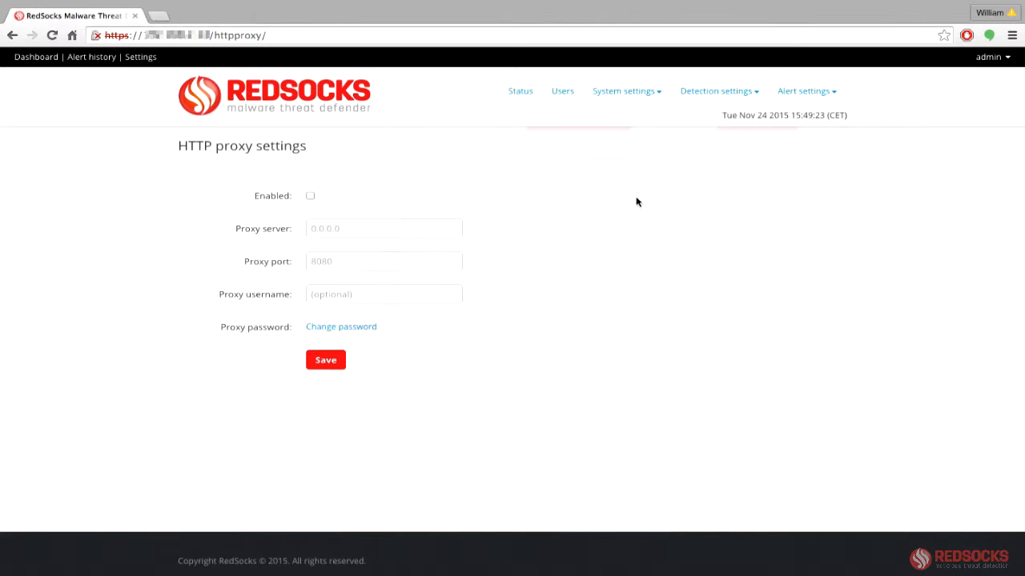
Review the detection categories from threat level 1 through the Geofence category at threat level 4.
{"action": "left_click", "coordinate": [730, 94]}
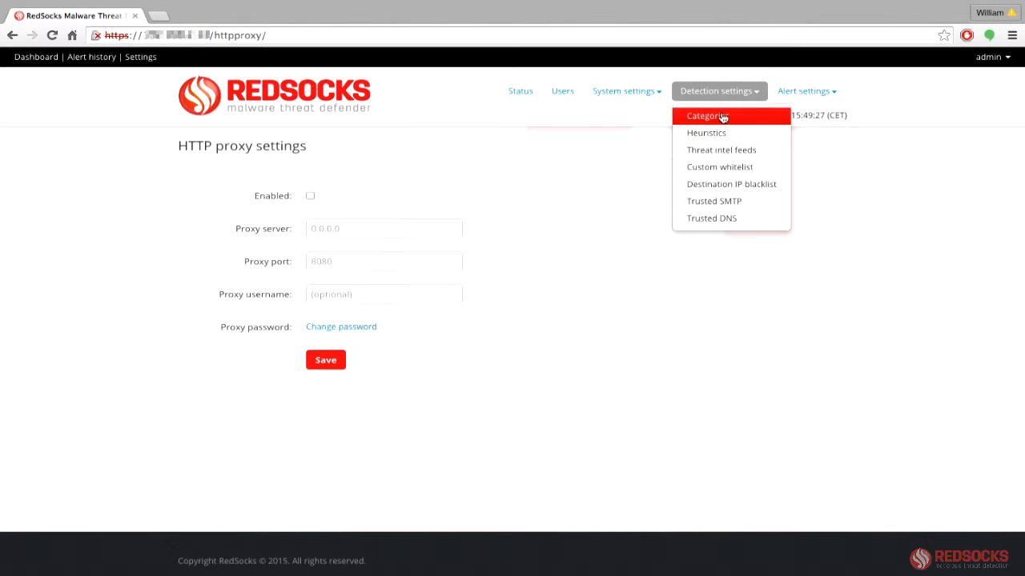
{"action": "left_click", "coordinate": [723, 116]}
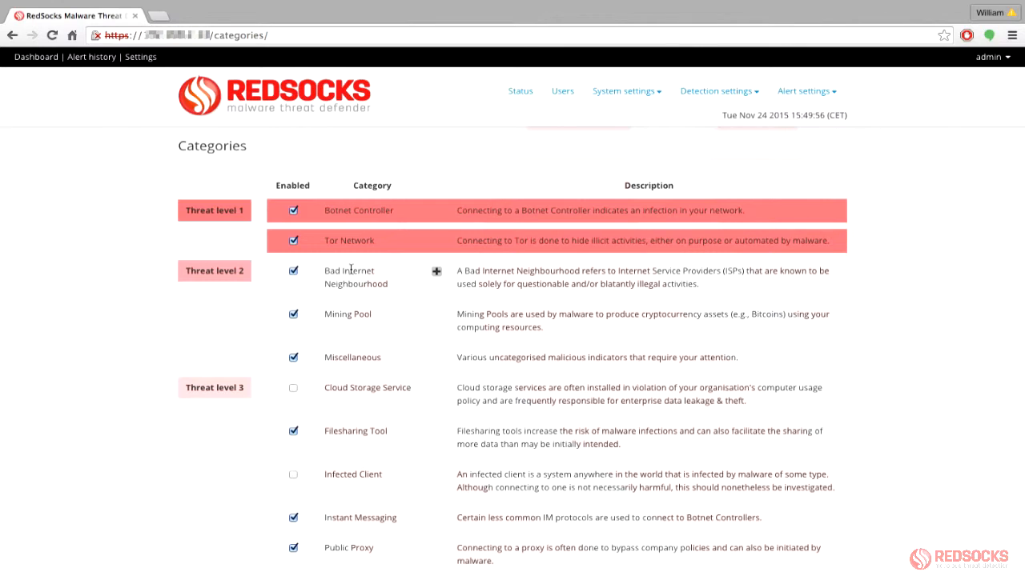
{"action": "scroll", "coordinate": [350, 270], "scroll_direction": "down", "scroll_amount": 1}
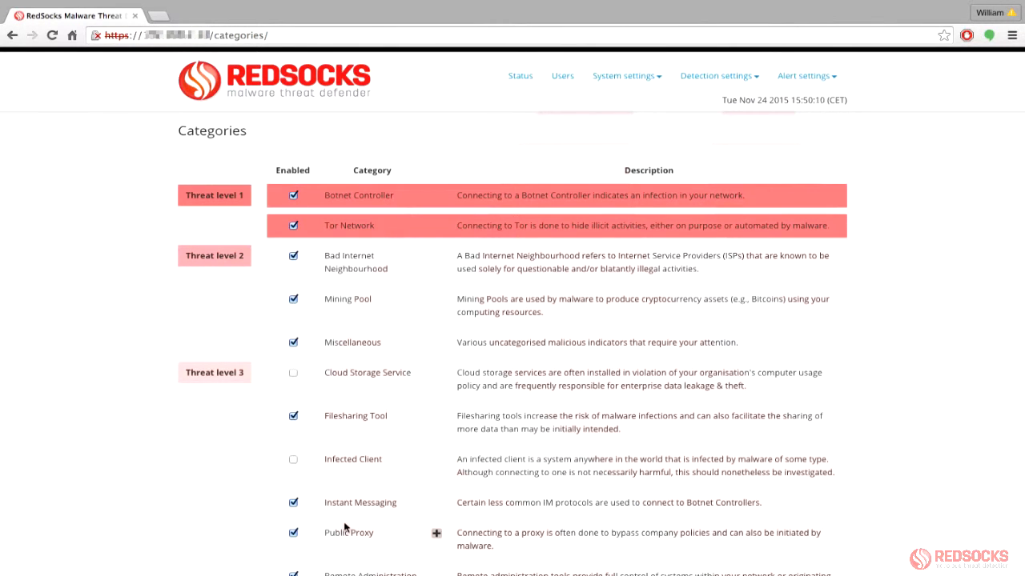
{"action": "scroll", "coordinate": [344, 526], "scroll_direction": "down", "scroll_amount": 1}
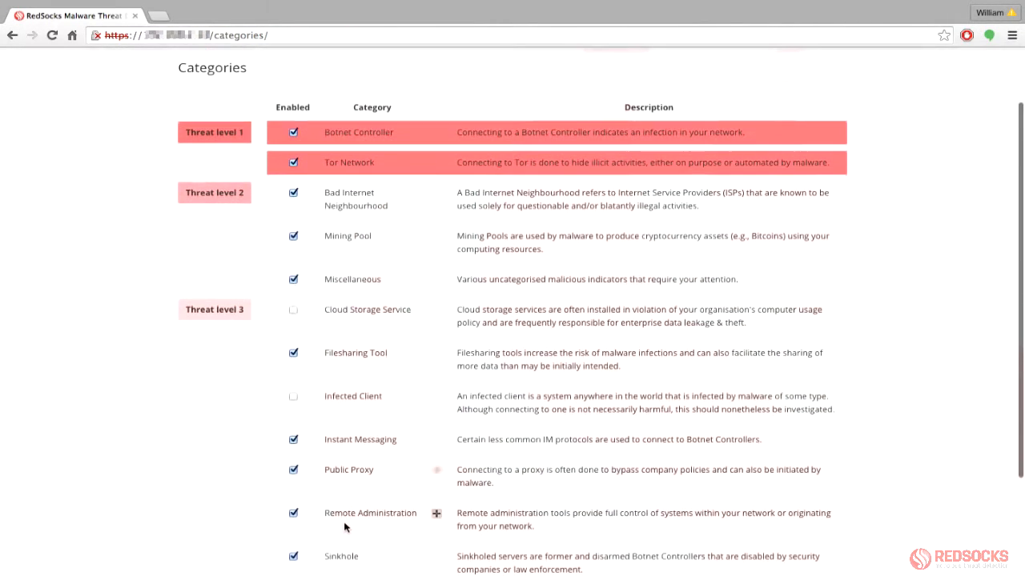
{"action": "scroll", "coordinate": [344, 526], "scroll_direction": "down", "scroll_amount": 1}
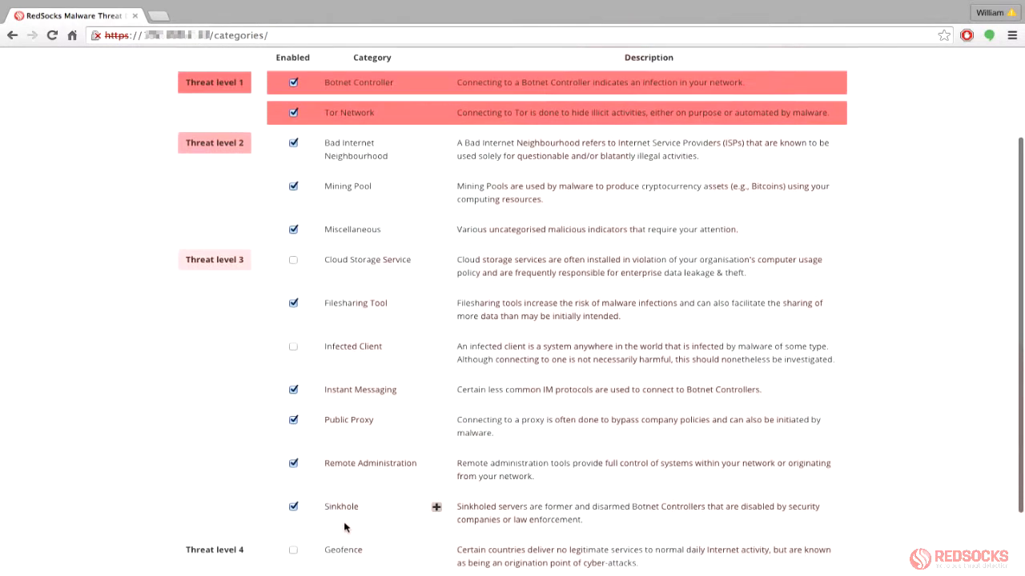
{"action": "scroll", "coordinate": [344, 525], "scroll_direction": "down", "scroll_amount": 1}
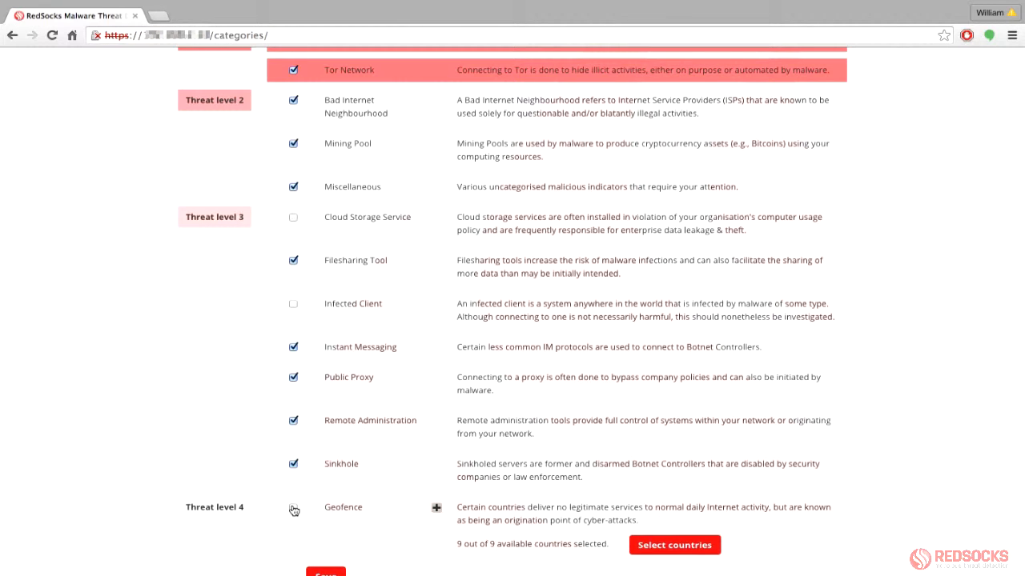
In the Geofence country selection, switch China off and back on, and save the selected countries.
{"action": "left_click", "coordinate": [662, 549]}
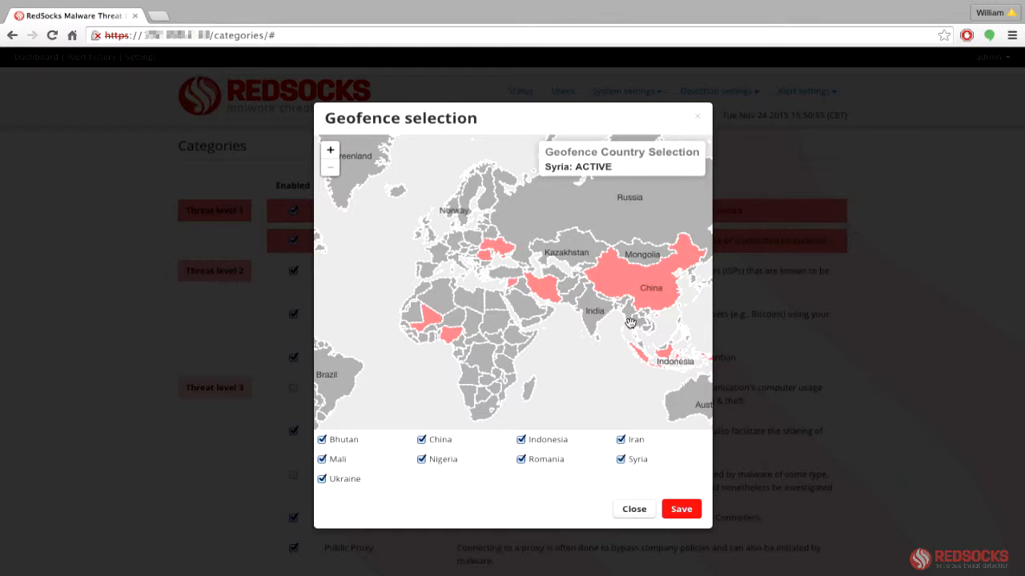
{"action": "left_click", "coordinate": [422, 441]}
{"action": "left_click", "coordinate": [422, 441]}
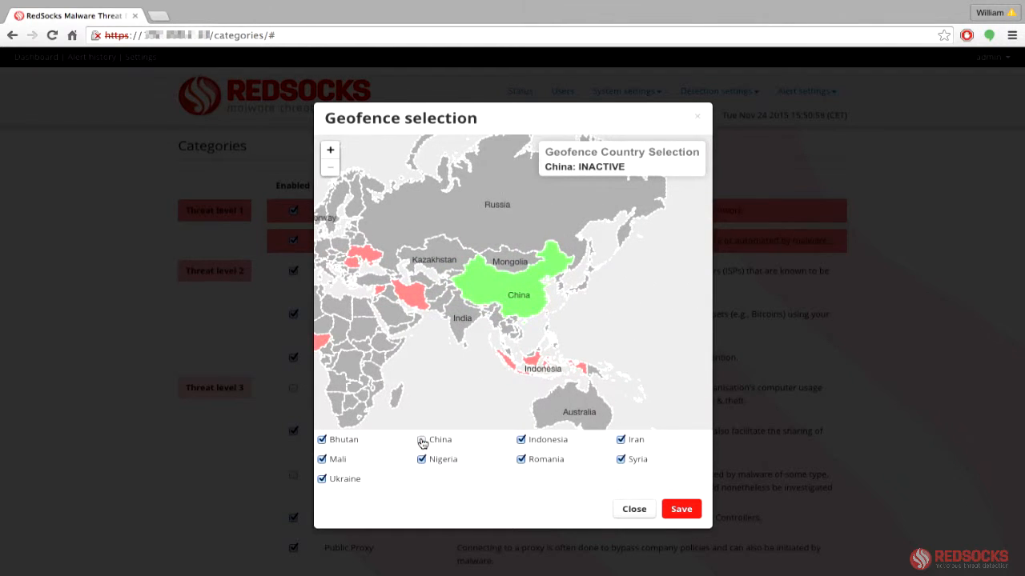
{"action": "left_click", "coordinate": [517, 297]}
{"action": "left_click", "coordinate": [516, 298]}
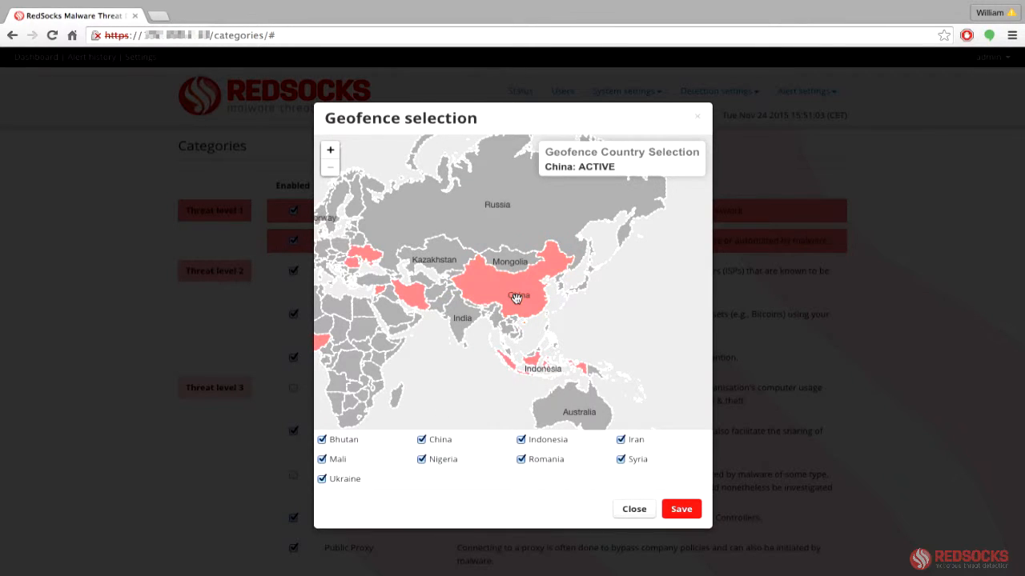
{"action": "left_click", "coordinate": [678, 510]}
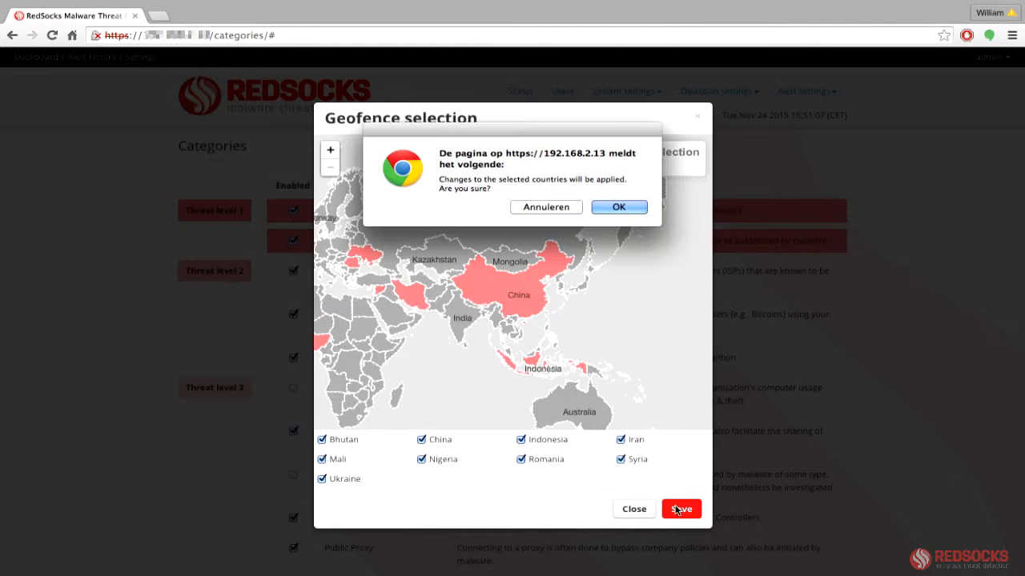
{"action": "left_click", "coordinate": [617, 208]}
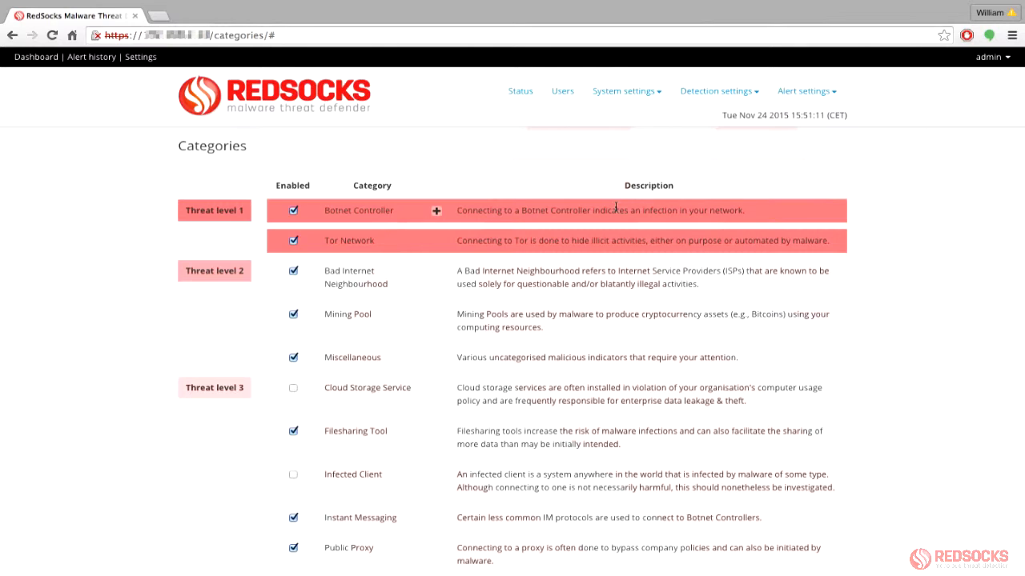
Try to enable the "UDP then TCP connections" heuristic in the detection settings and save it.
{"action": "left_click", "coordinate": [709, 97]}
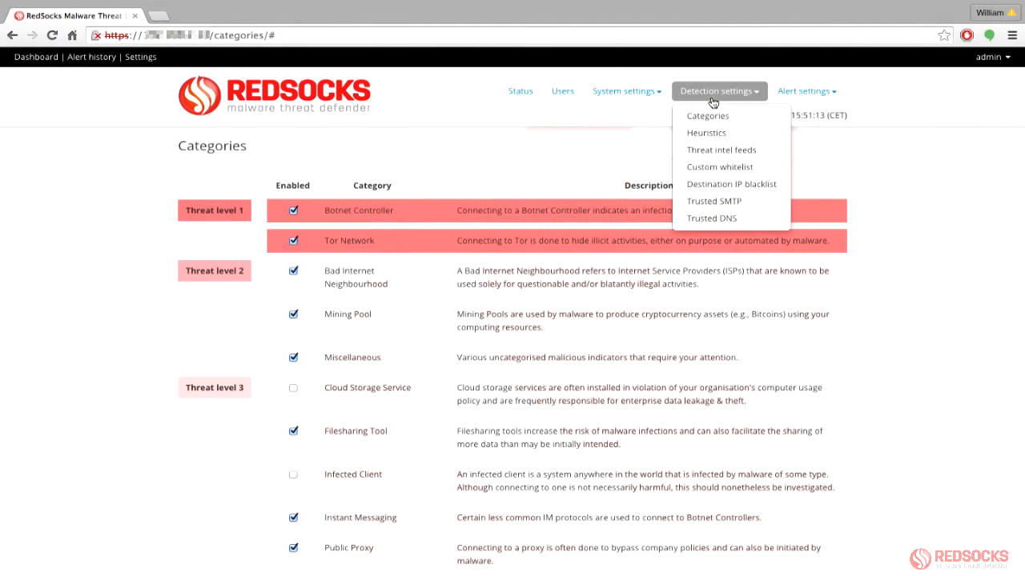
{"action": "left_click", "coordinate": [698, 133]}
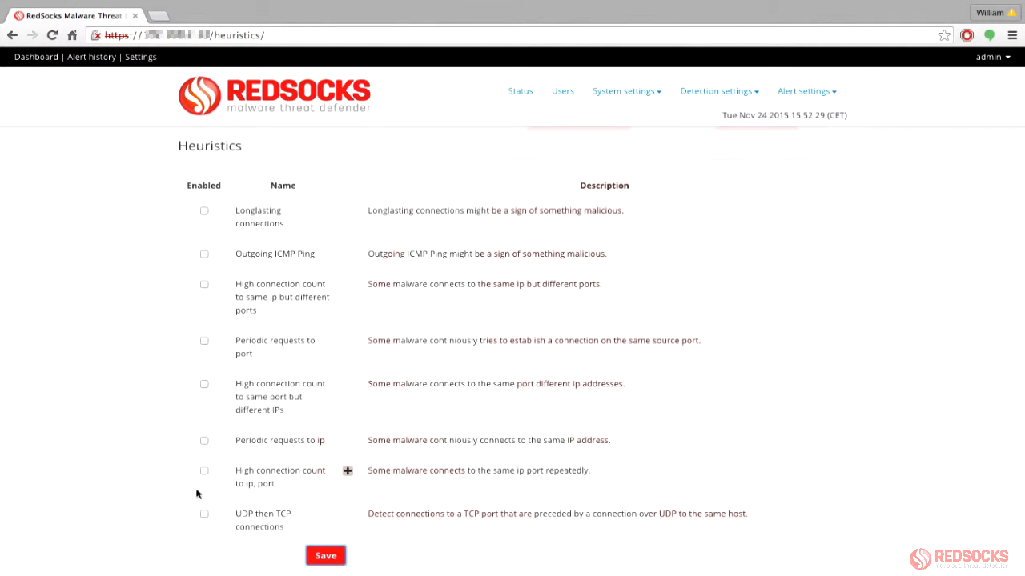
{"action": "left_click", "coordinate": [204, 516]}
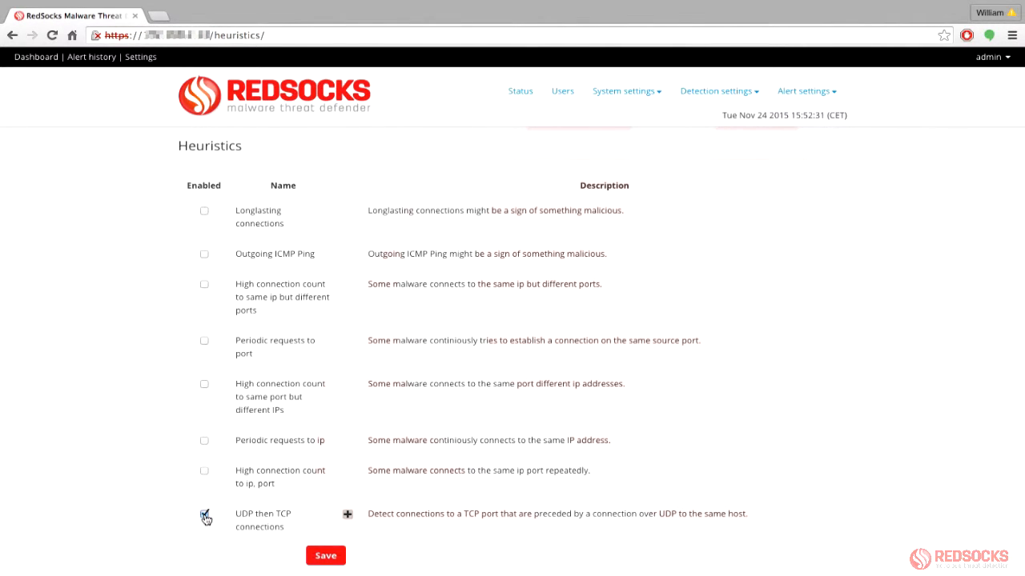
{"action": "left_click", "coordinate": [328, 559]}
{"action": "left_click", "coordinate": [652, 209]}
Open the form for adding a threat intel feed and examine its name, feed address and authentication options.
{"action": "left_click", "coordinate": [736, 92]}
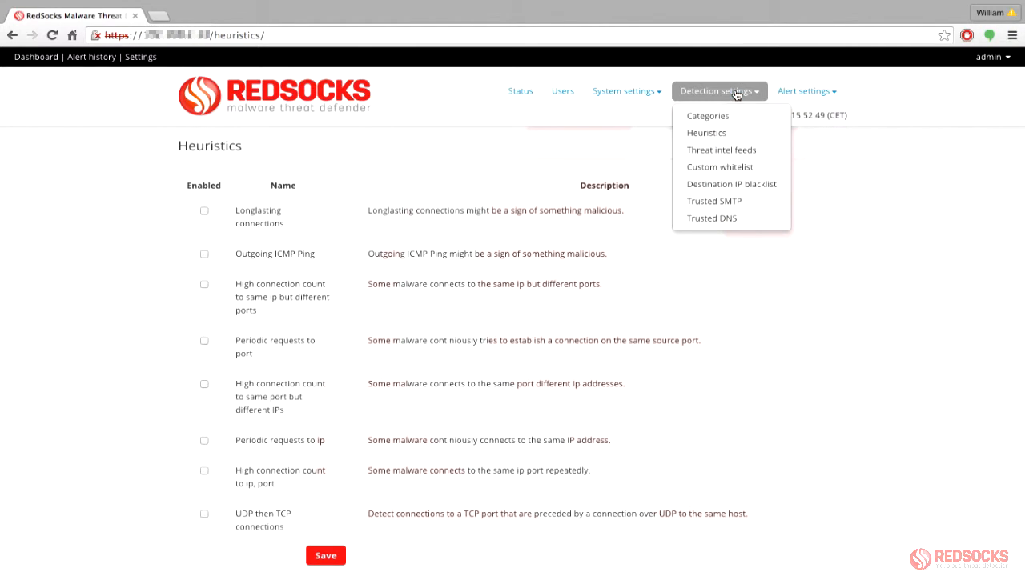
{"action": "left_click", "coordinate": [721, 150]}
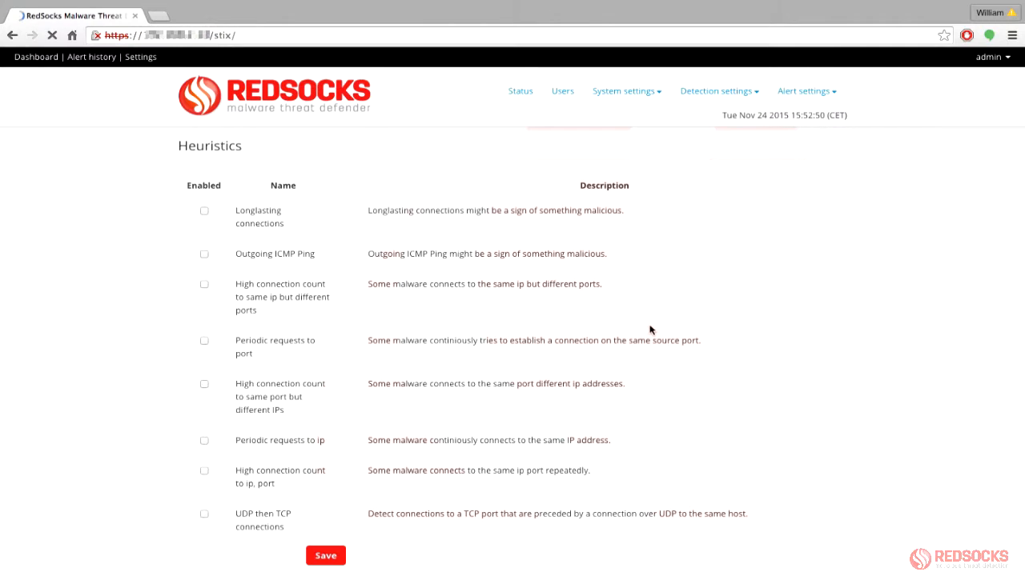
{"action": "left_click", "coordinate": [819, 151]}
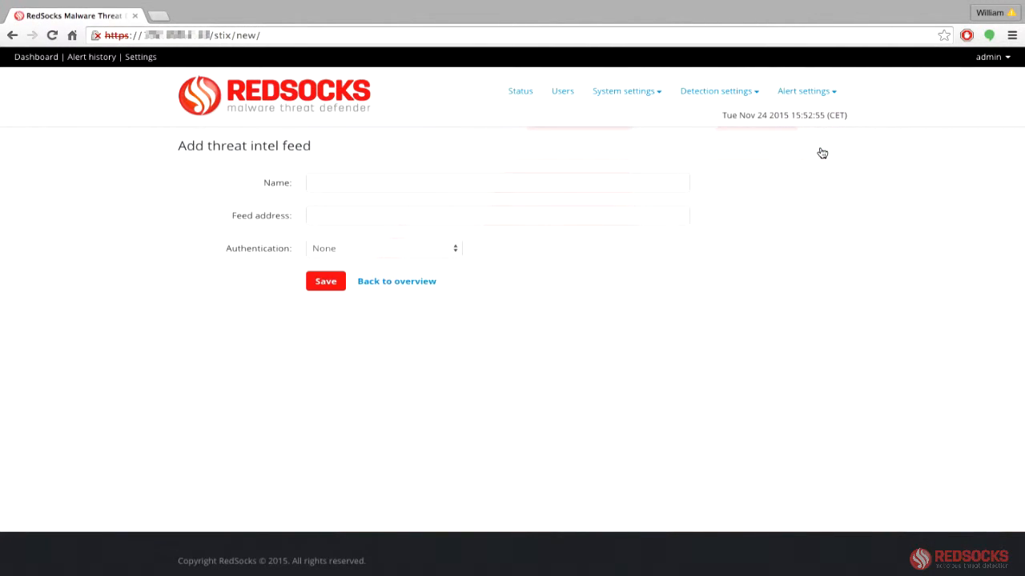
{"action": "left_click", "coordinate": [643, 181]}
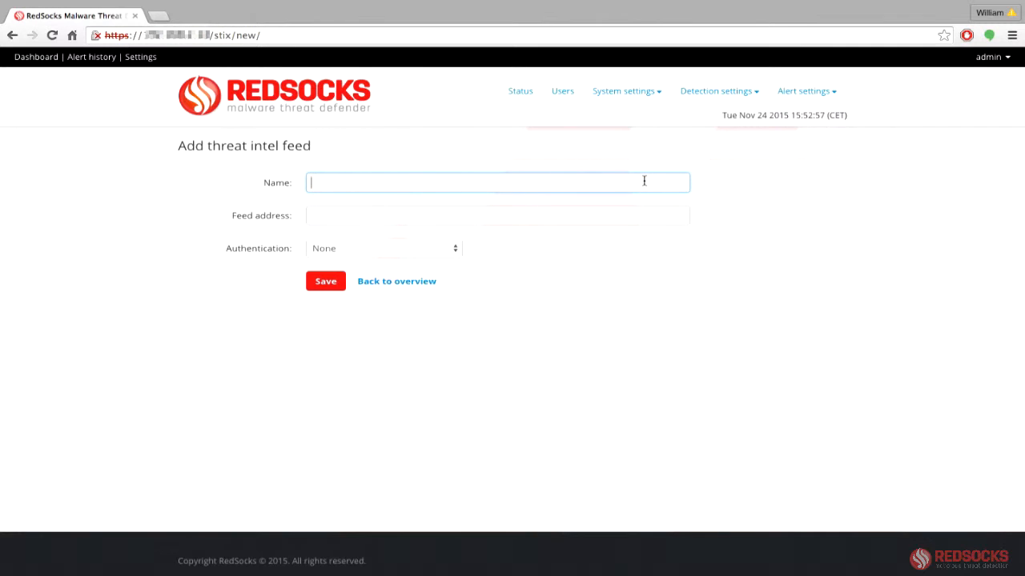
{"action": "left_click", "coordinate": [596, 217]}
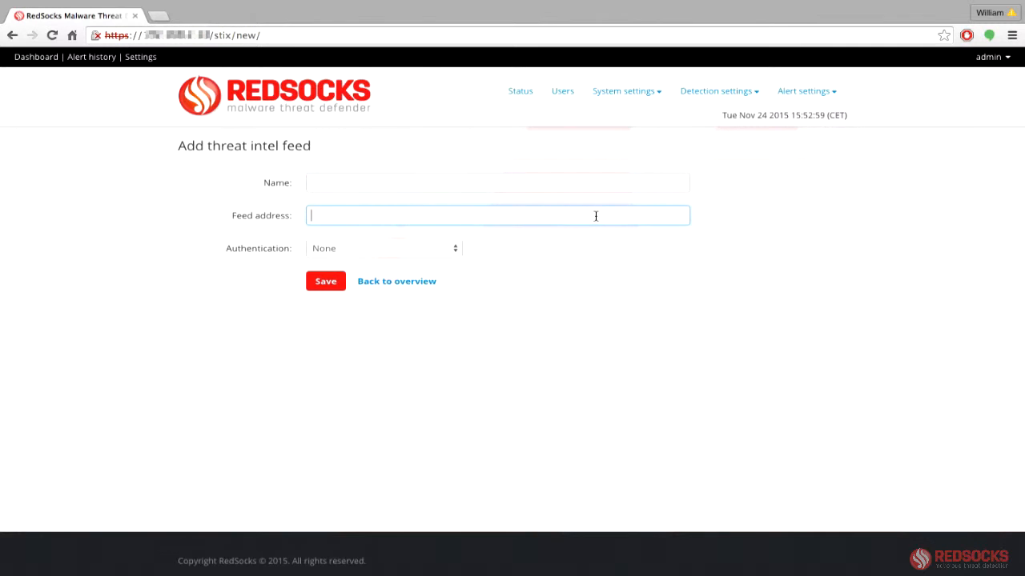
{"action": "key", "text": "Tab"}
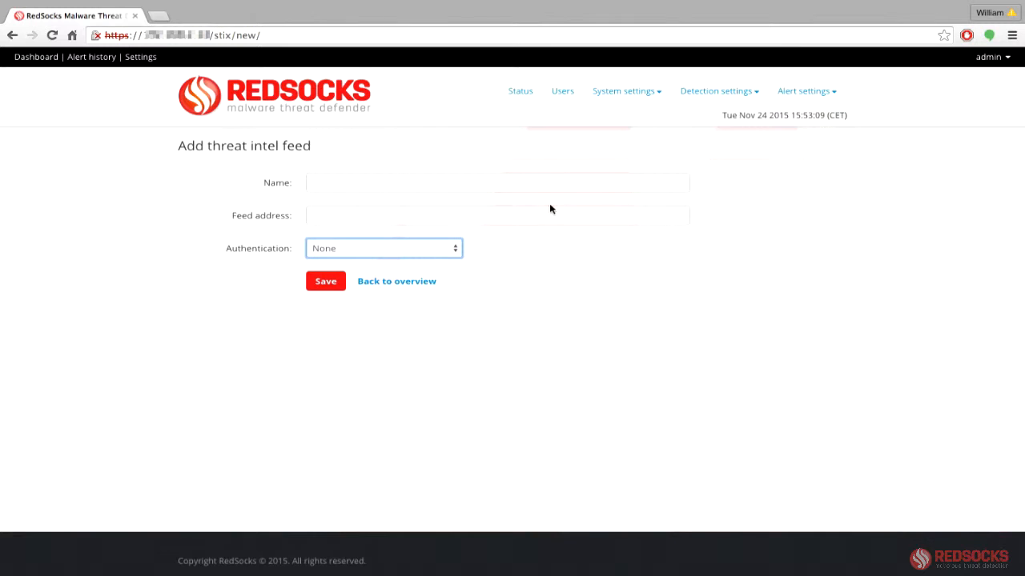
{"action": "left_click", "coordinate": [448, 250]}
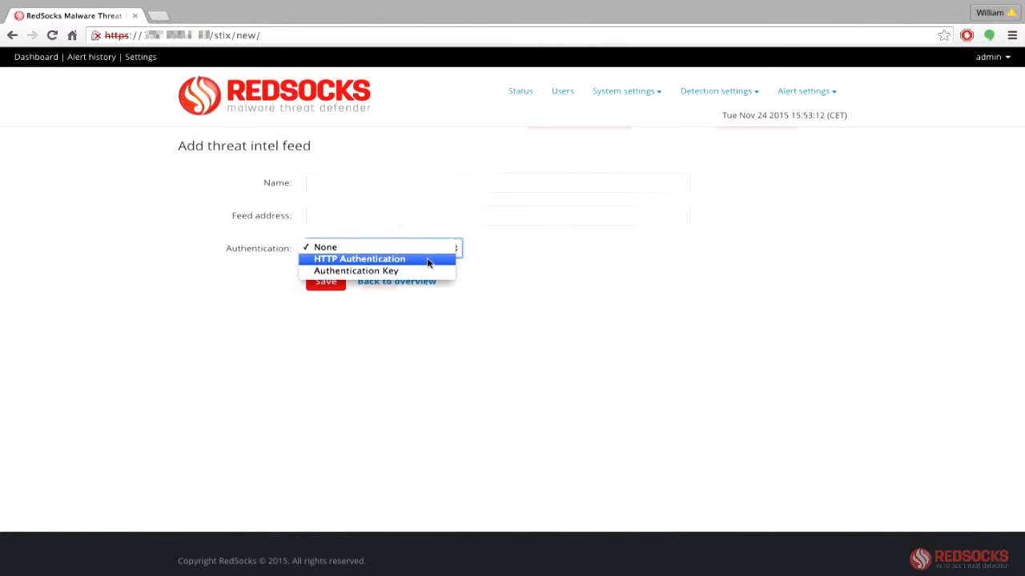
{"action": "left_click", "coordinate": [359, 384]}
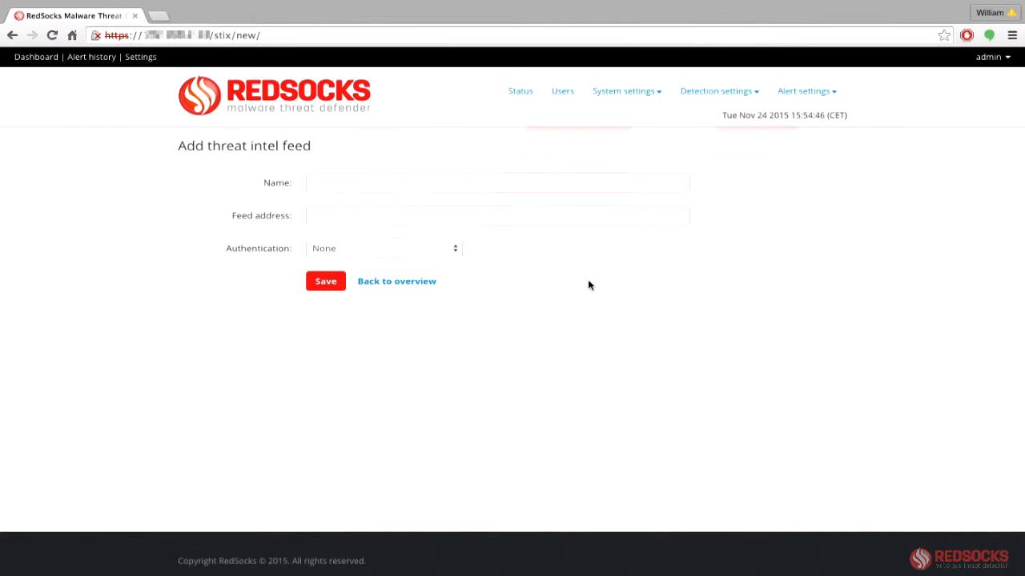
View the Trusted SMTP and Trusted DNS pages of the detection settings.
{"action": "left_click", "coordinate": [728, 95]}
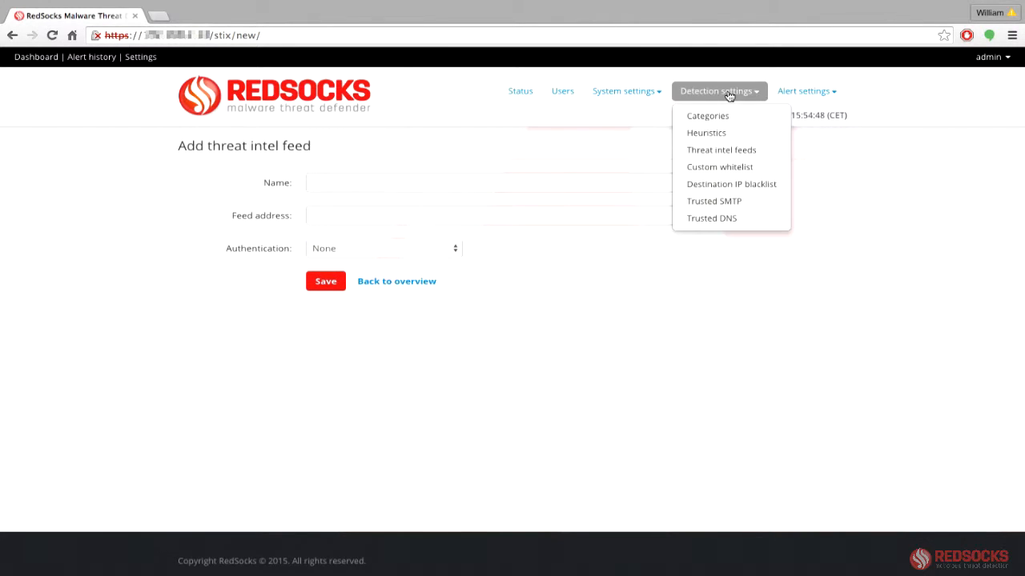
{"action": "left_click", "coordinate": [723, 201]}
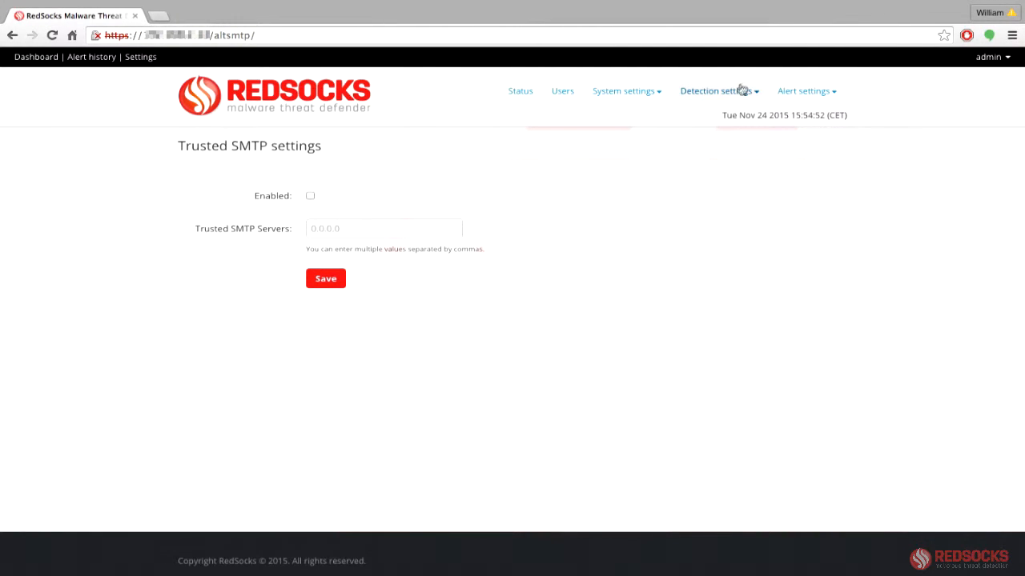
{"action": "left_click", "coordinate": [740, 91]}
{"action": "left_click", "coordinate": [709, 218]}
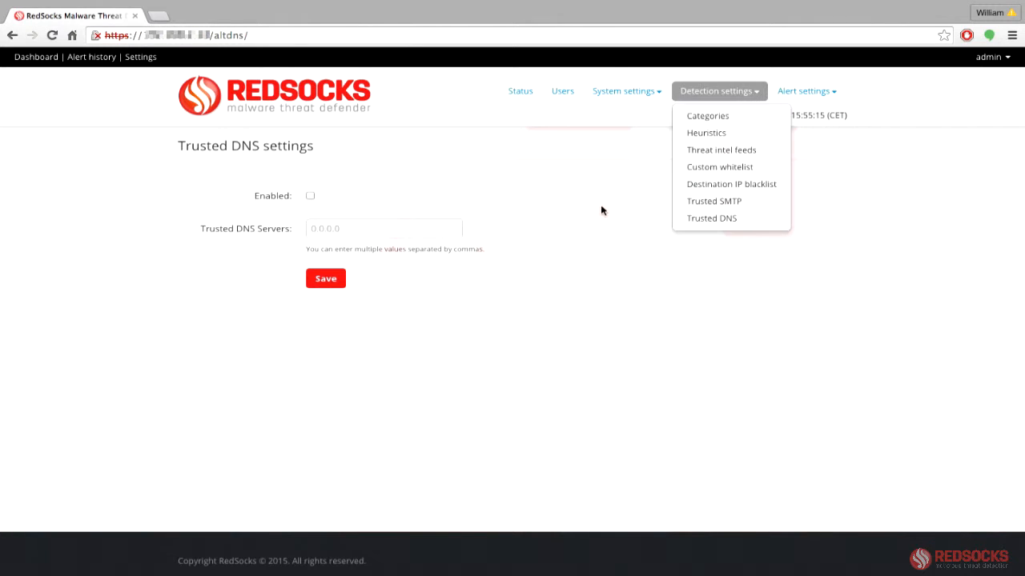
{"action": "left_click", "coordinate": [601, 208]}
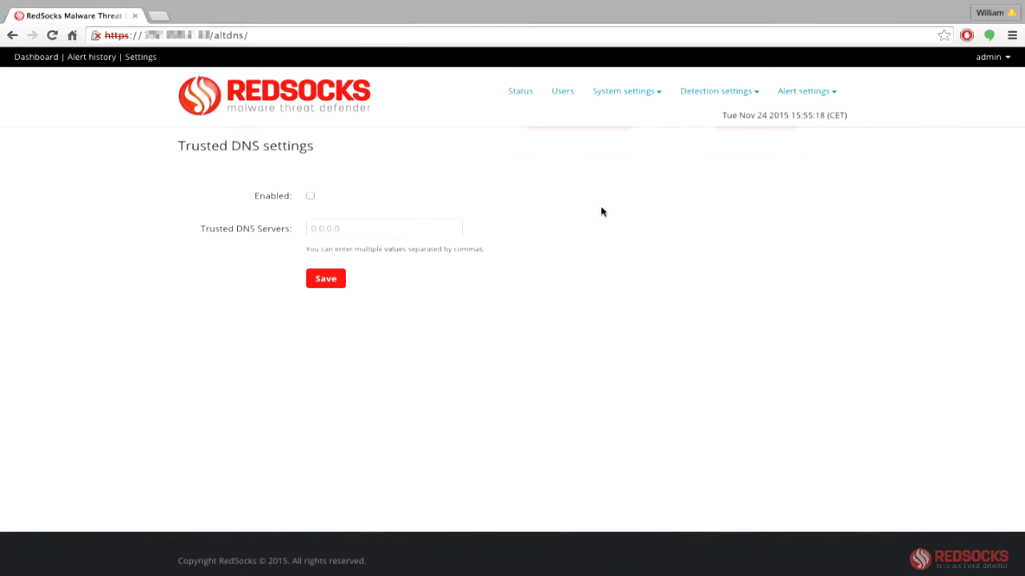
Open the SMTP page of the alert settings and review its server and e-mail alert options.
{"action": "left_click", "coordinate": [830, 99]}
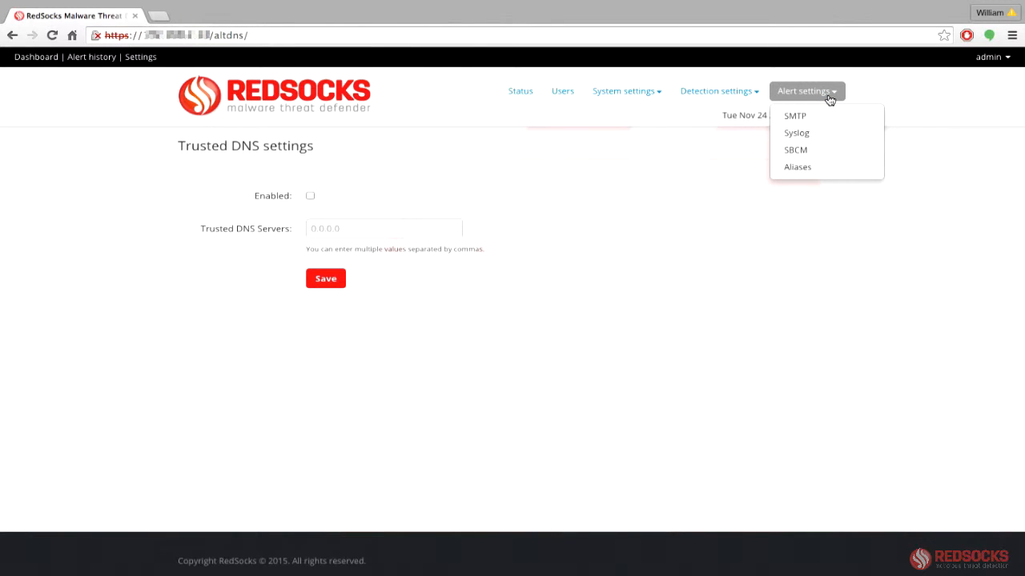
{"action": "left_click", "coordinate": [800, 116]}
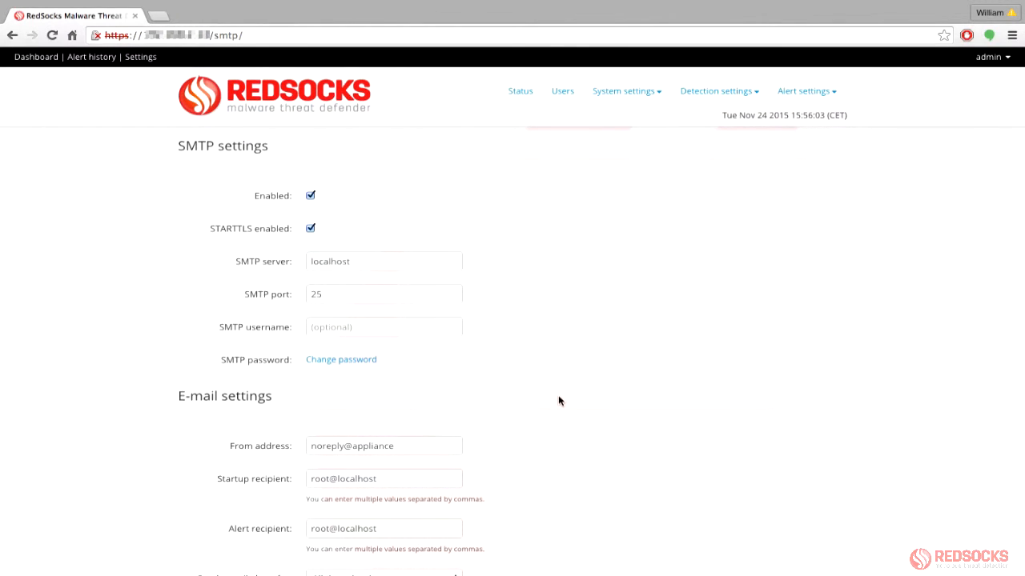
{"action": "scroll", "coordinate": [557, 400], "scroll_direction": "down", "scroll_amount": 3}
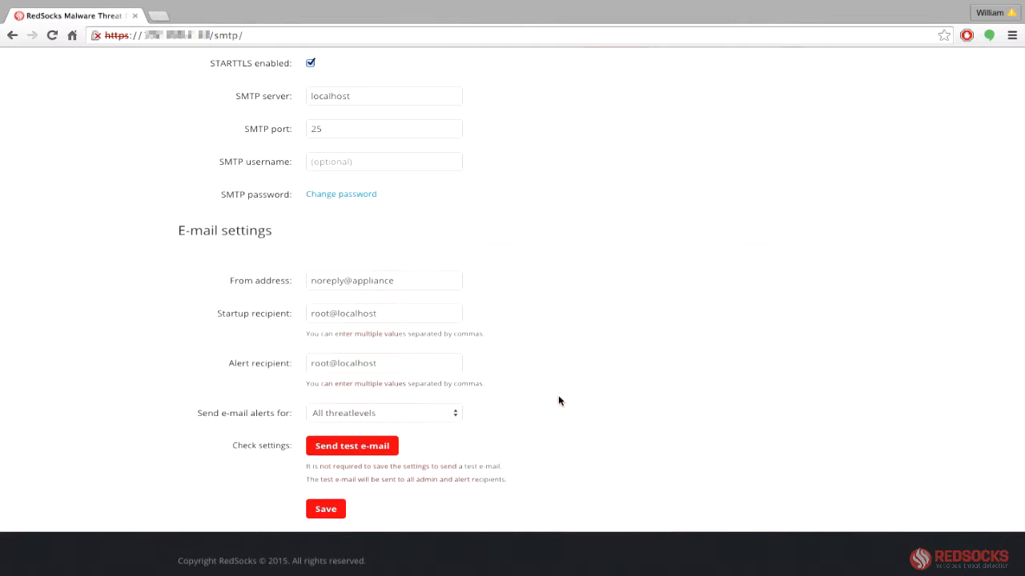
Set the SMTP e-mail alerts to be sent for "Threatlevel 1 only".
{"action": "left_click", "coordinate": [452, 412]}
{"action": "left_click", "coordinate": [422, 422]}
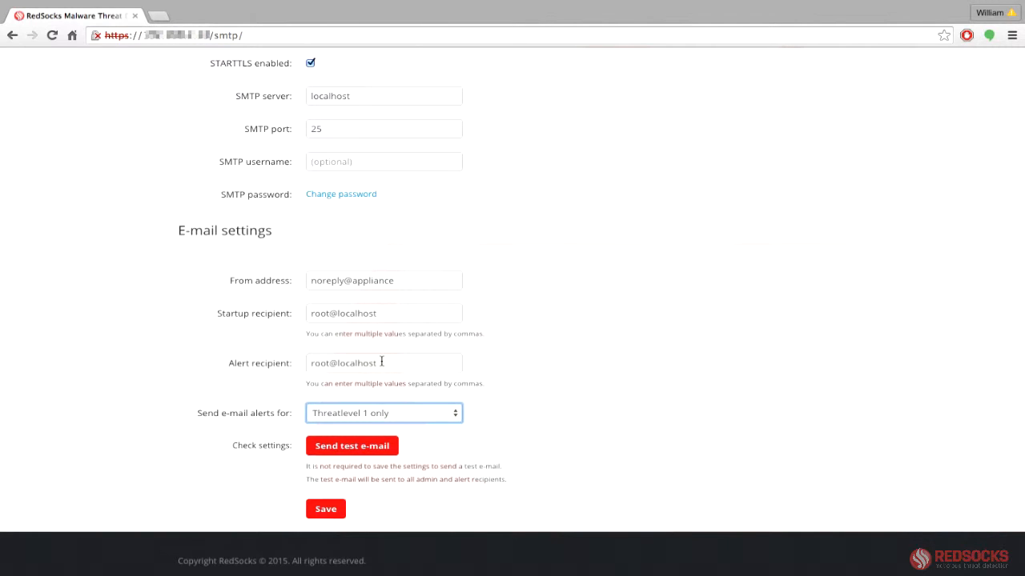
{"action": "mouse_move", "coordinate": [381, 363]}
{"action": "left_click", "coordinate": [592, 219]}
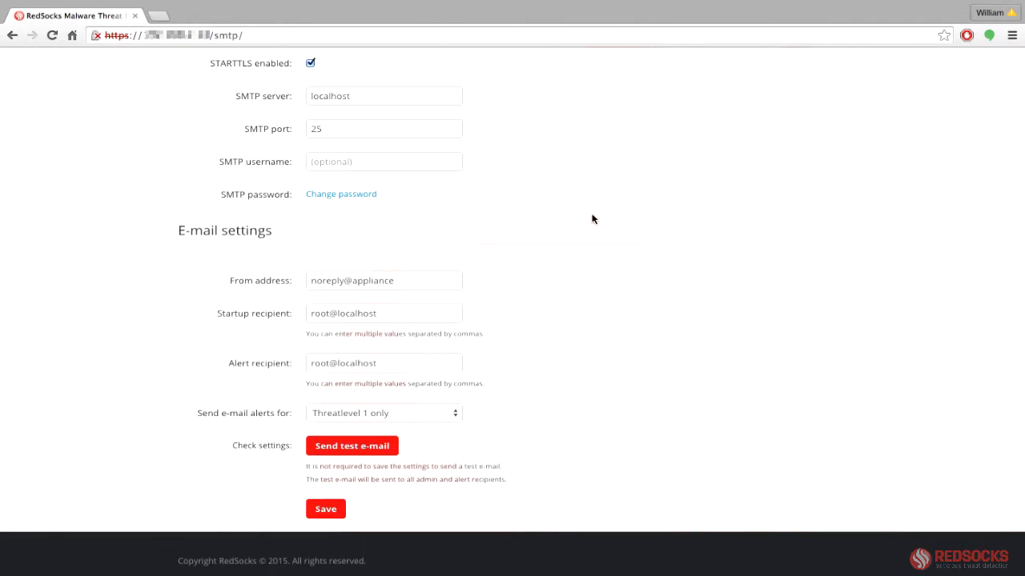
Open the Syslog page of the alert settings and review its server, port and protocol options.
{"action": "scroll", "coordinate": [593, 218], "scroll_direction": "up", "scroll_amount": 4}
{"action": "left_click", "coordinate": [820, 93]}
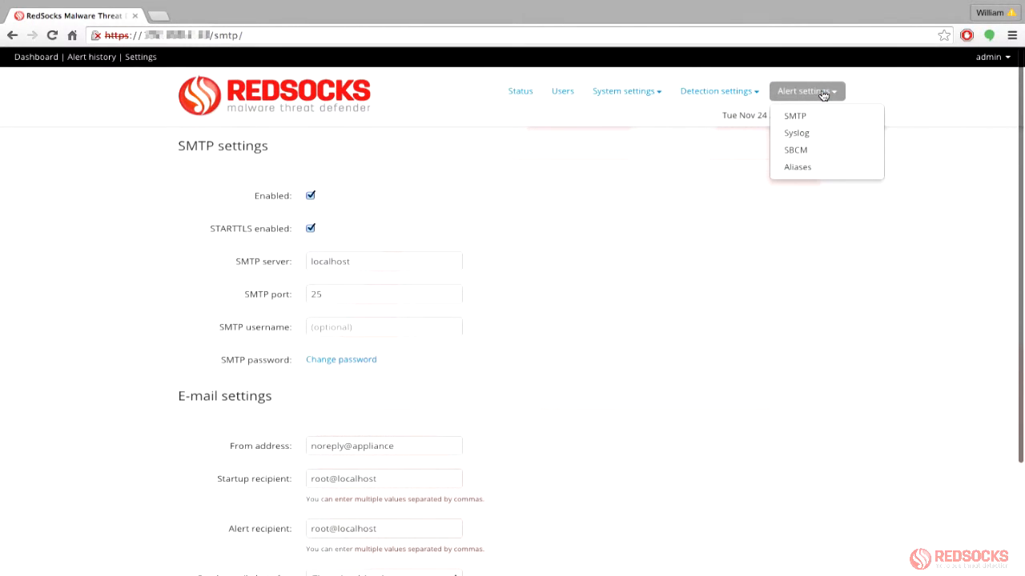
{"action": "left_click", "coordinate": [803, 139]}
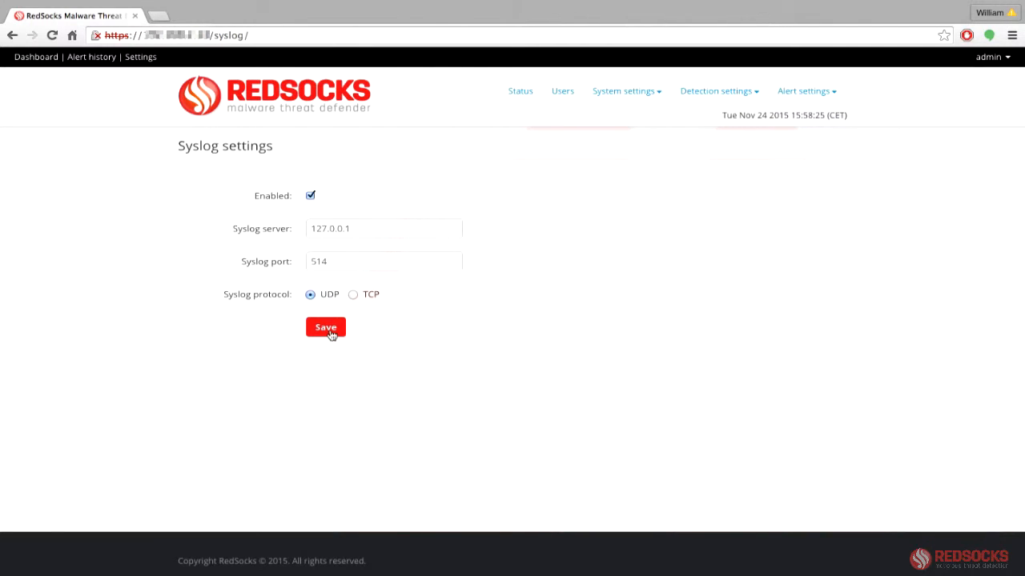
Open the Aliases page of the alert settings and enter "mail server" as the alias in the first row.
{"action": "left_click", "coordinate": [806, 93]}
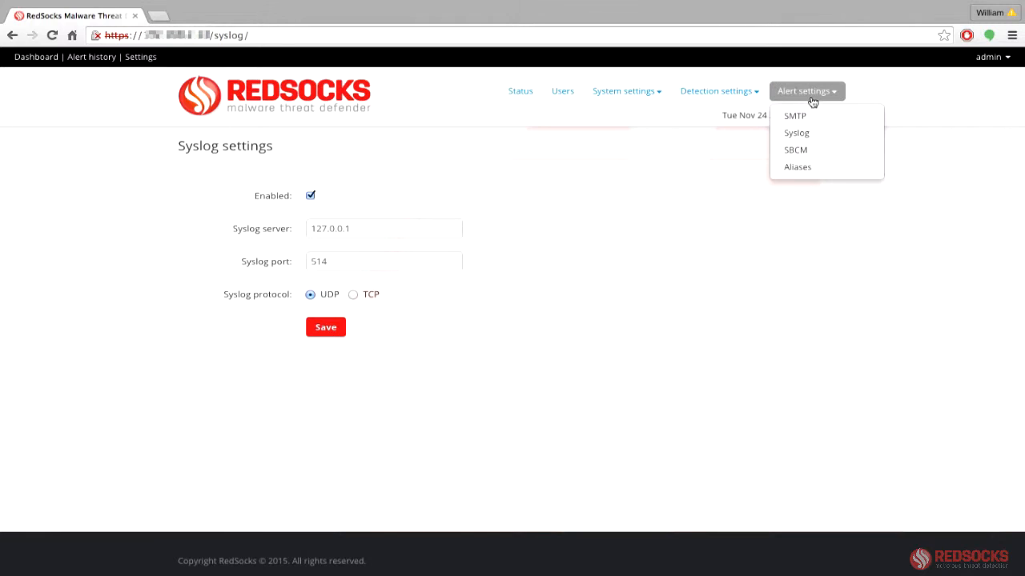
{"action": "left_click", "coordinate": [800, 168]}
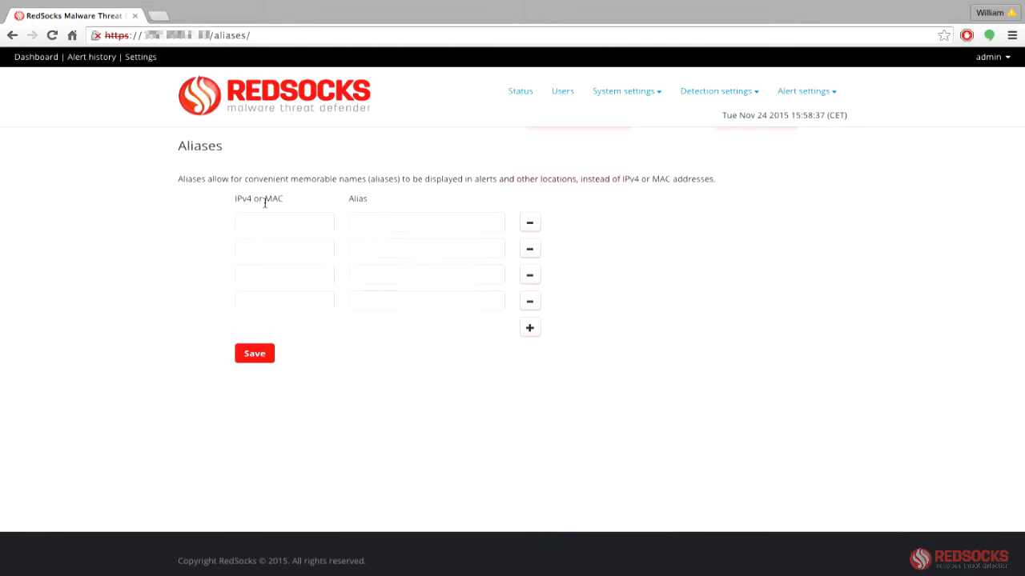
{"action": "left_click", "coordinate": [255, 219]}
{"action": "left_click", "coordinate": [381, 227]}
{"action": "type", "text": "mail server"}
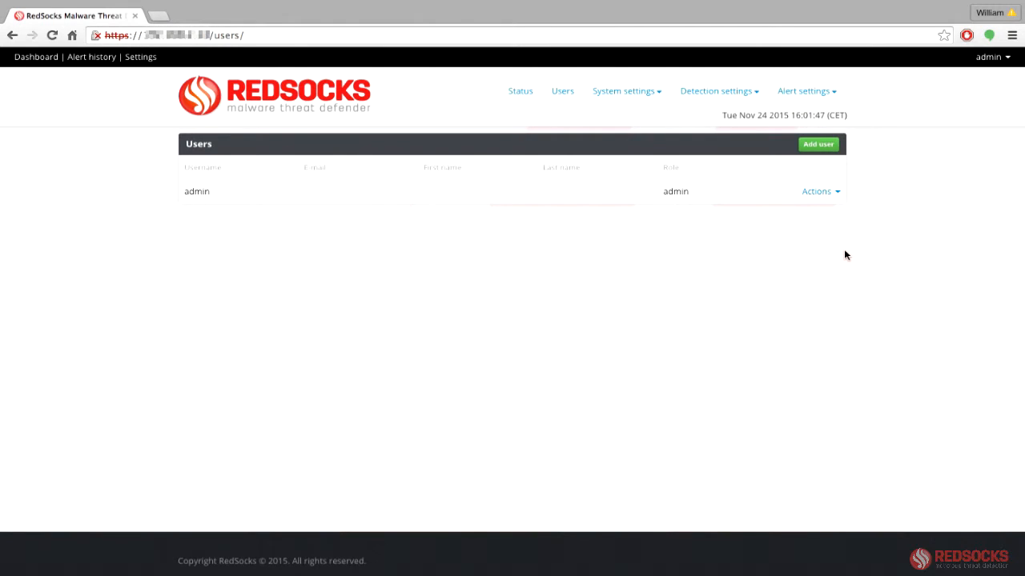
Open the form for adding a user and examine the available roles.
{"action": "left_click", "coordinate": [817, 150]}
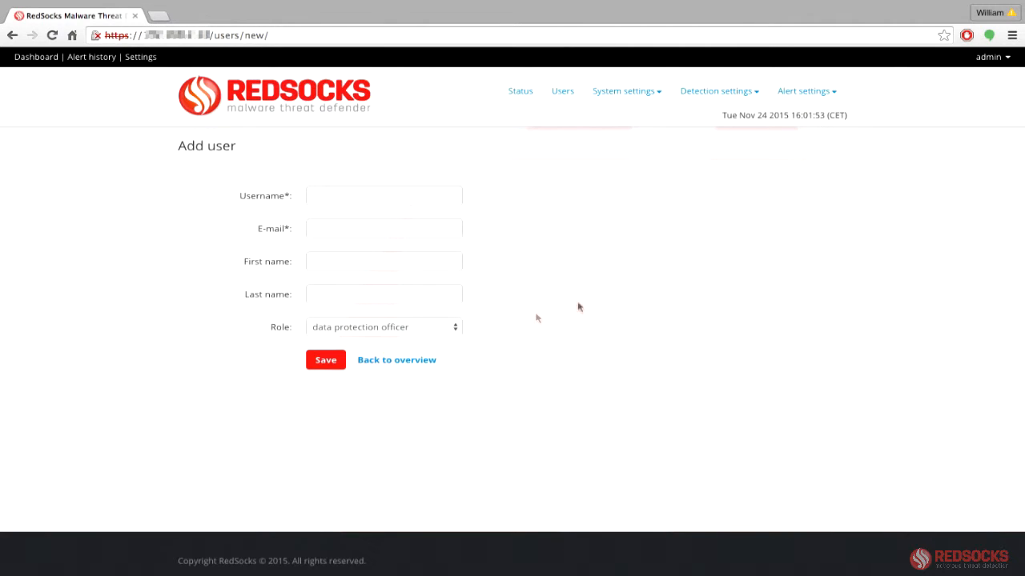
{"action": "left_click", "coordinate": [459, 333]}
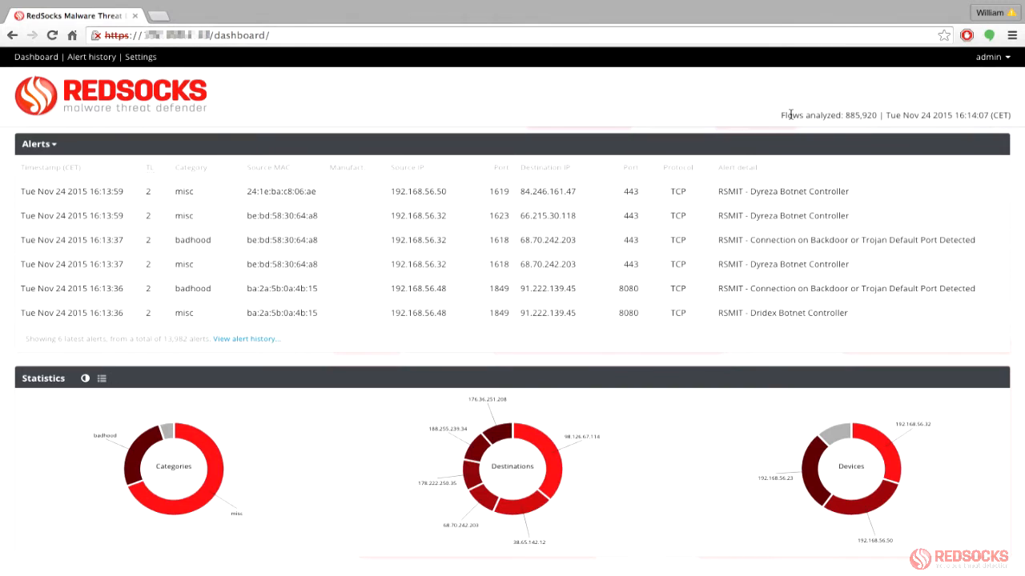
View the admin account options on the dashboard and open the details of the newest alert, the Cryptowall Indicator of Compromise.
{"action": "left_click", "coordinate": [1010, 62]}
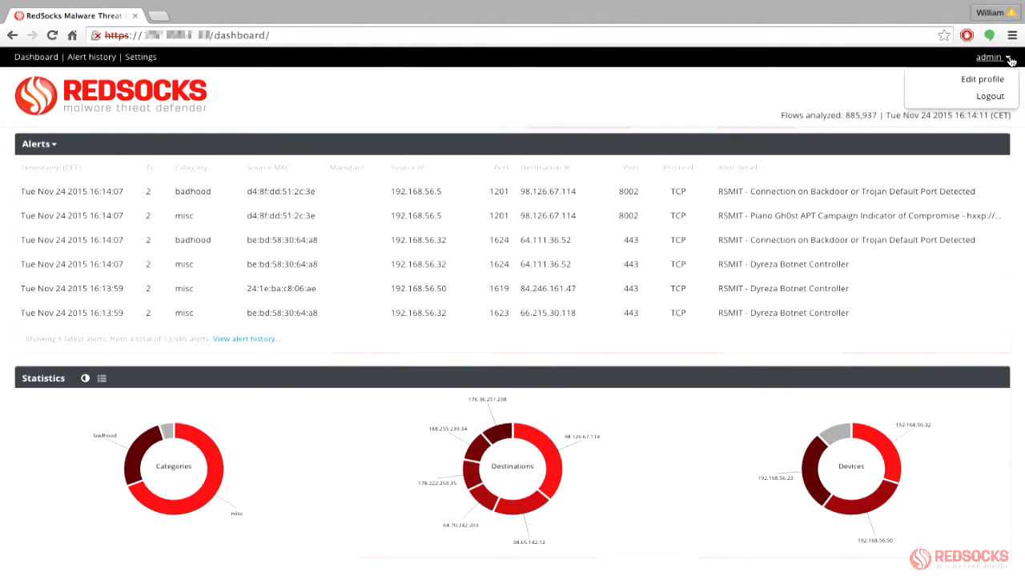
{"action": "left_click", "coordinate": [756, 81]}
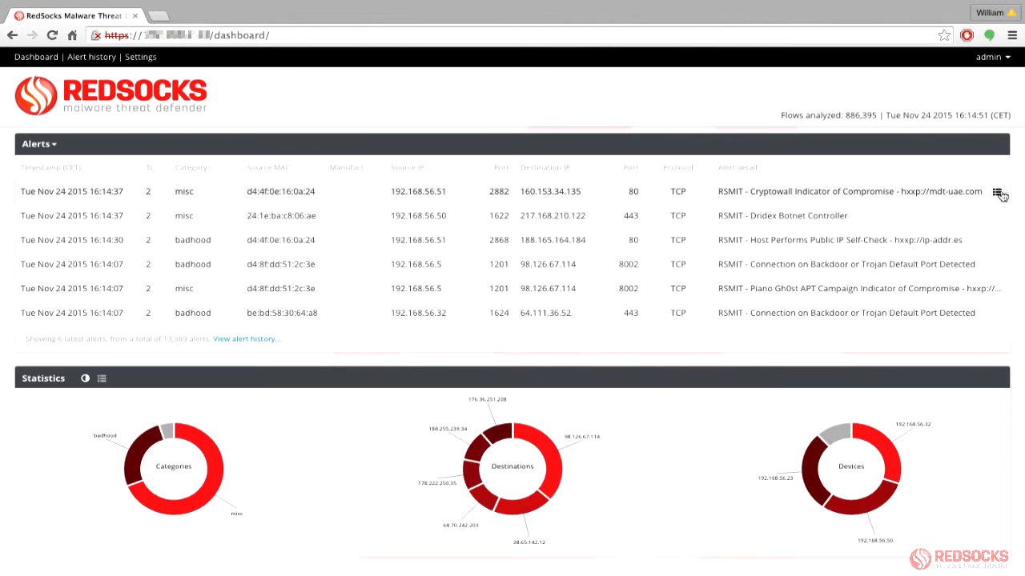
{"action": "left_click", "coordinate": [996, 194]}
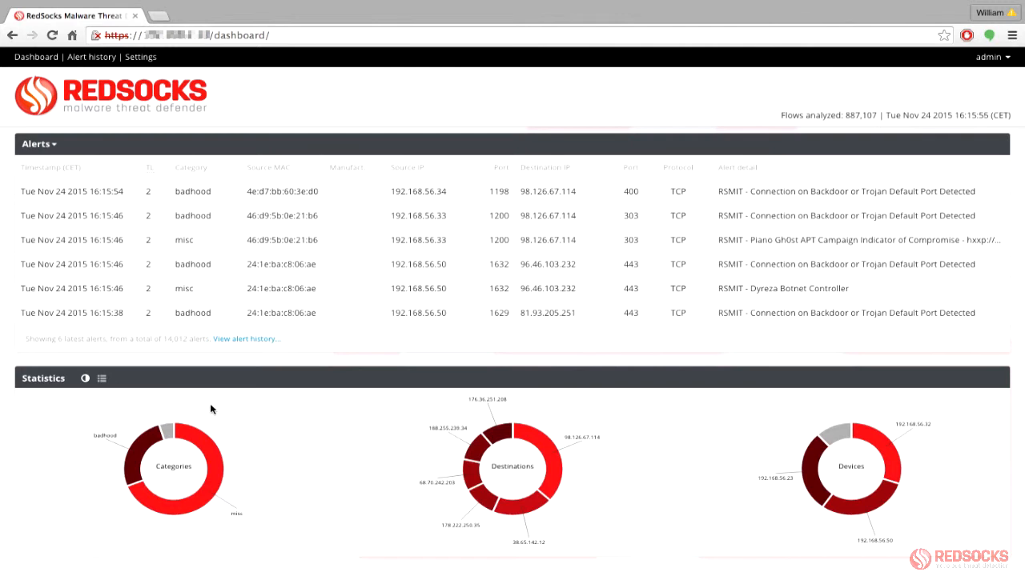
Show the dashboard statistics as lists, filter them by Misc, Badhood, Long lasting and Controller in turn, and clear the filter.
{"action": "left_click", "coordinate": [102, 378]}
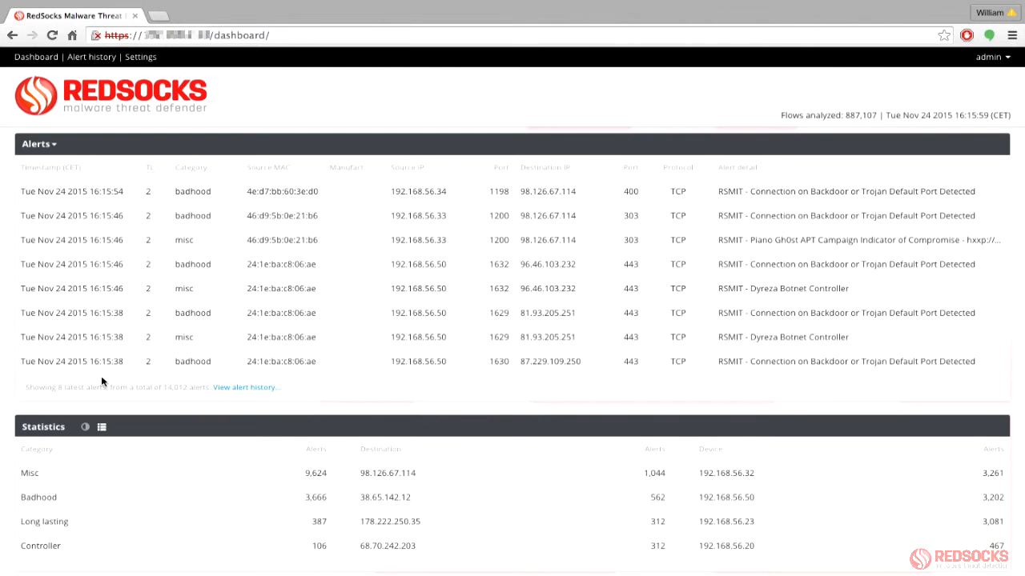
{"action": "left_click", "coordinate": [90, 474]}
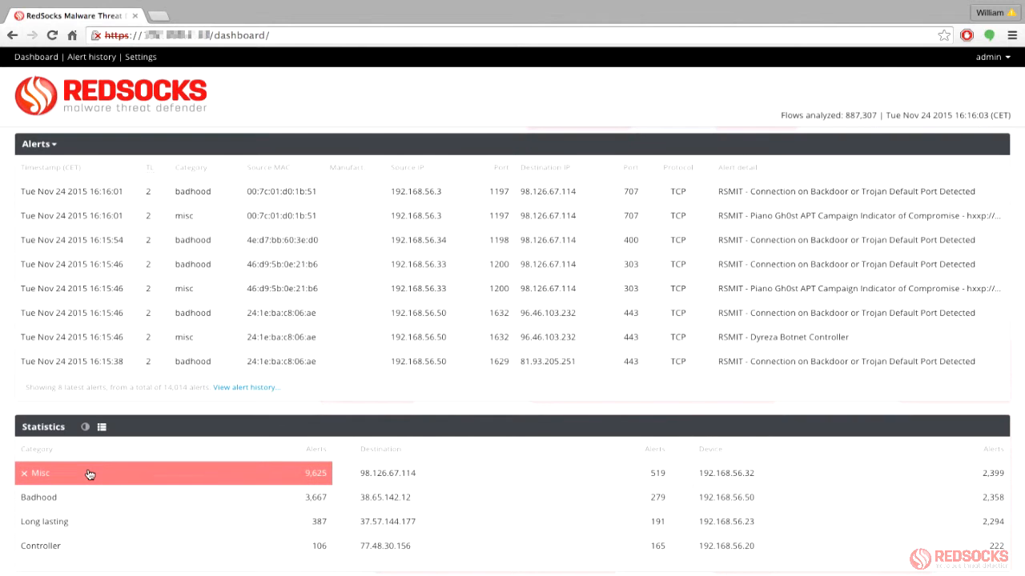
{"action": "left_click", "coordinate": [86, 498]}
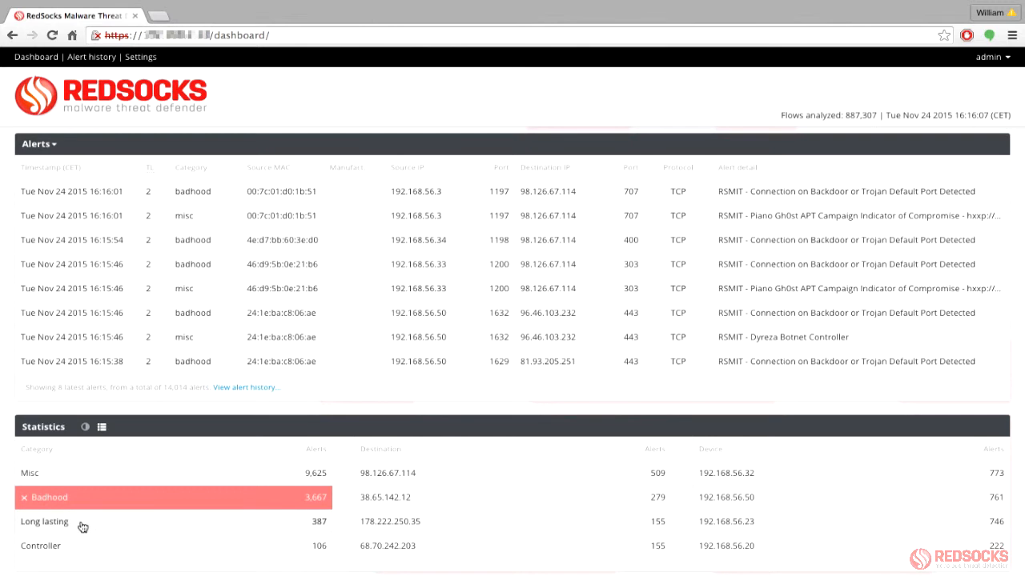
{"action": "left_click", "coordinate": [81, 525]}
{"action": "left_click", "coordinate": [86, 547]}
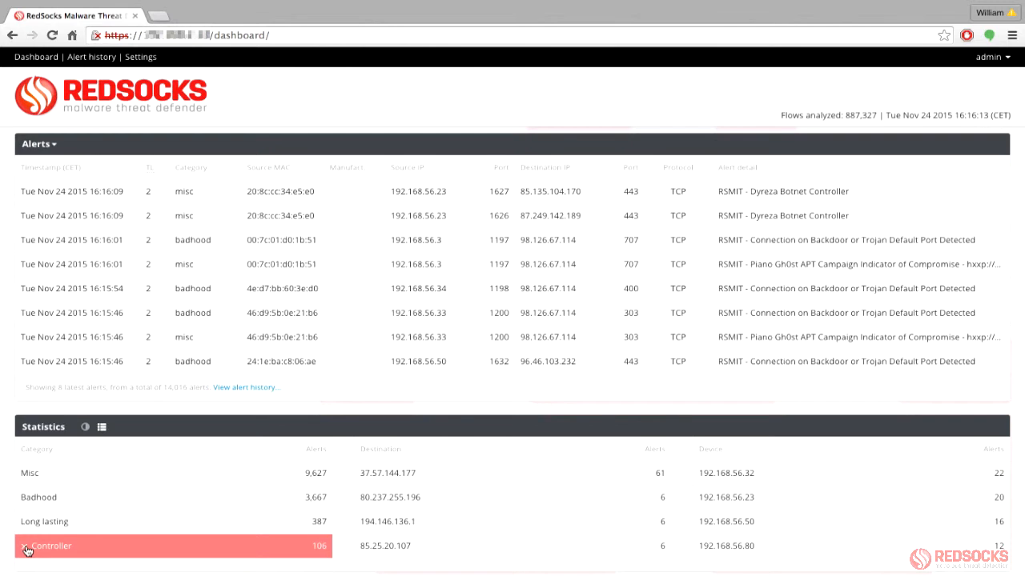
{"action": "left_click", "coordinate": [27, 550]}
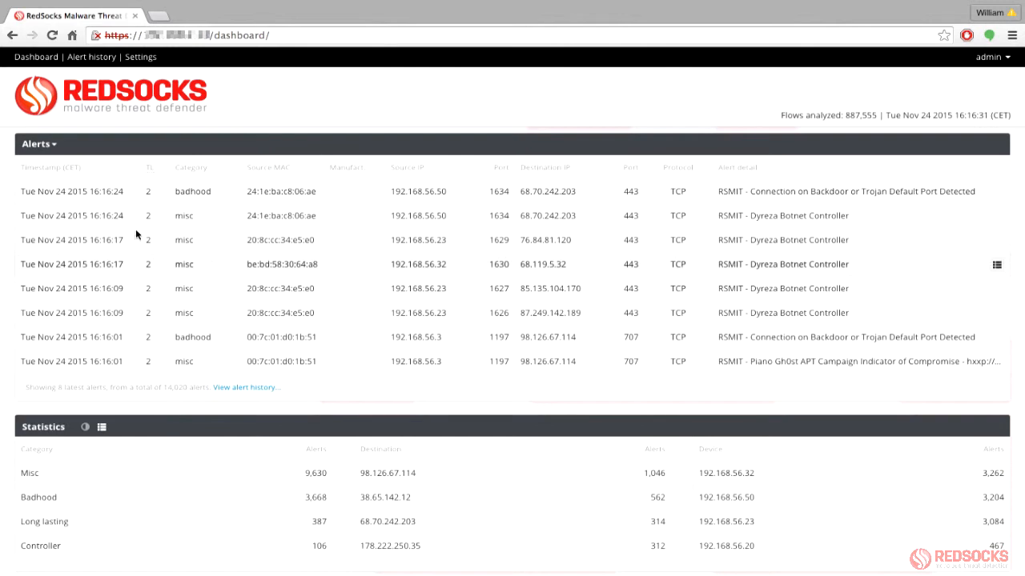
Open the alert history, refresh it to load new alerts, and view the details of a Dyreza Botnet Controller alert.
{"action": "left_click", "coordinate": [92, 58]}
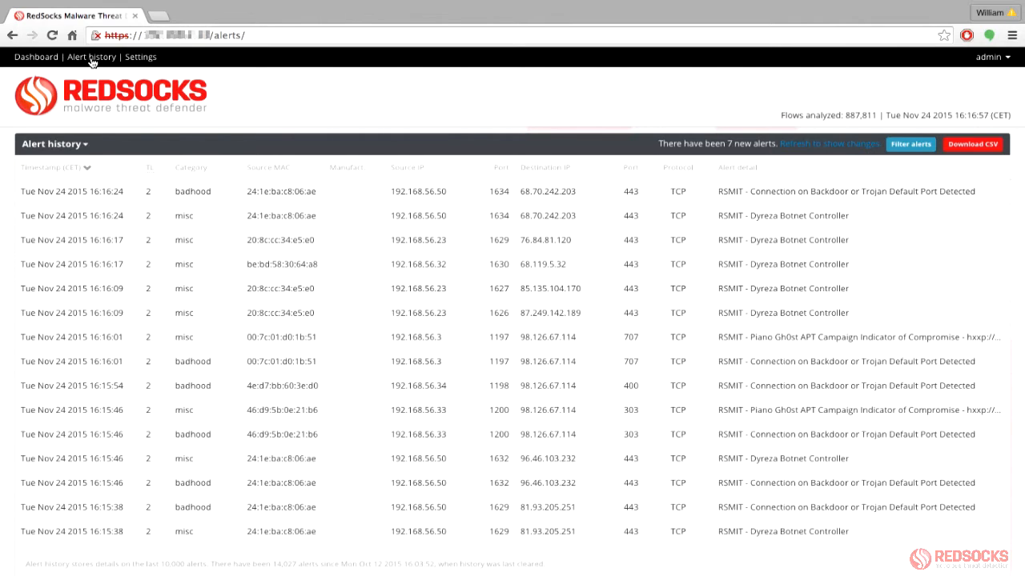
{"action": "left_click", "coordinate": [819, 147]}
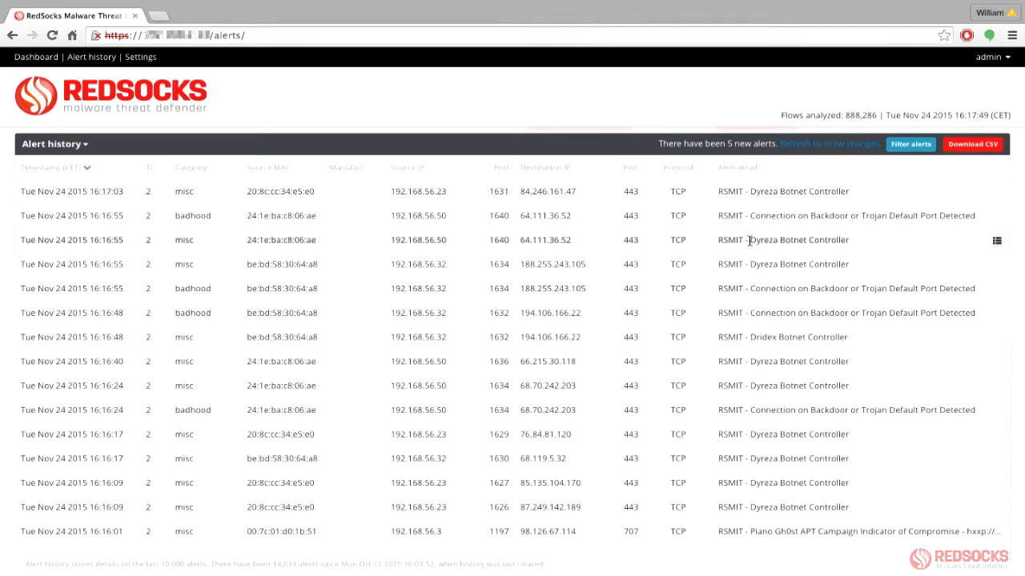
{"action": "left_click", "coordinate": [996, 244]}
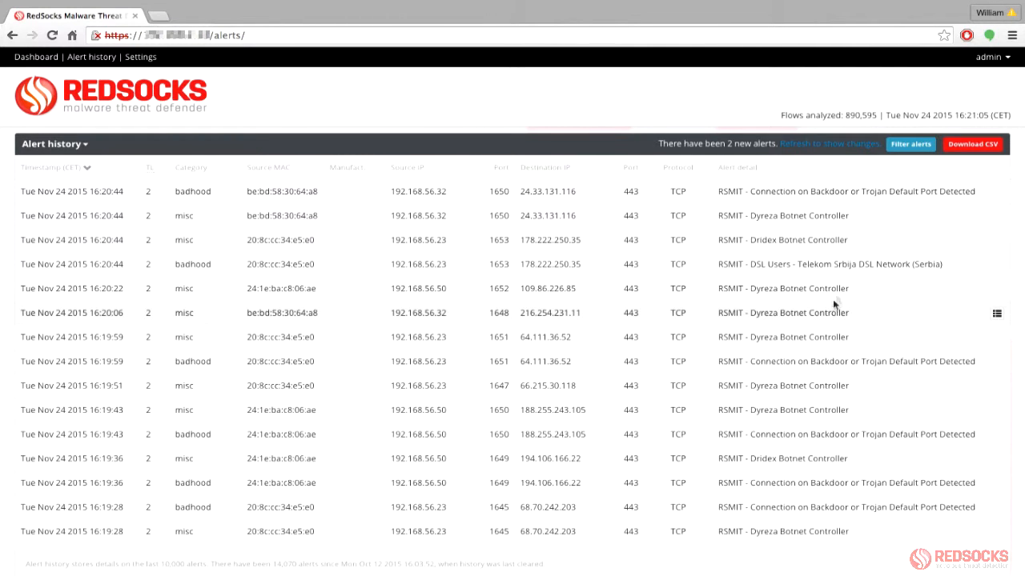
Filter the alert history with a rule where Source IP is 192.168.56.50, copying the address from the alert list.
{"action": "left_click", "coordinate": [911, 146]}
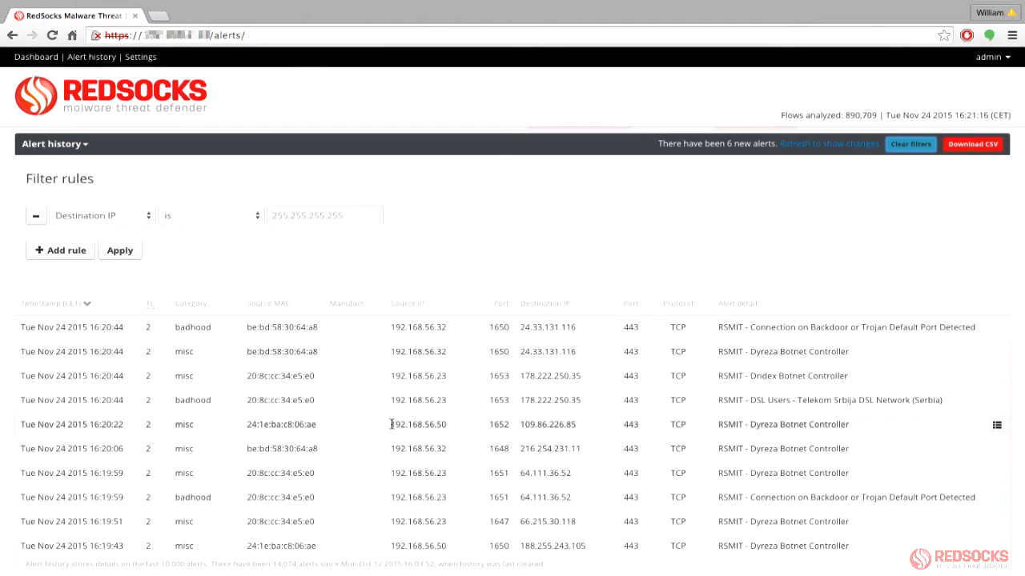
{"action": "left_click_drag", "start_coordinate": [391, 424], "coordinate": [449, 427]}
{"action": "key", "text": "ctrl+c"}
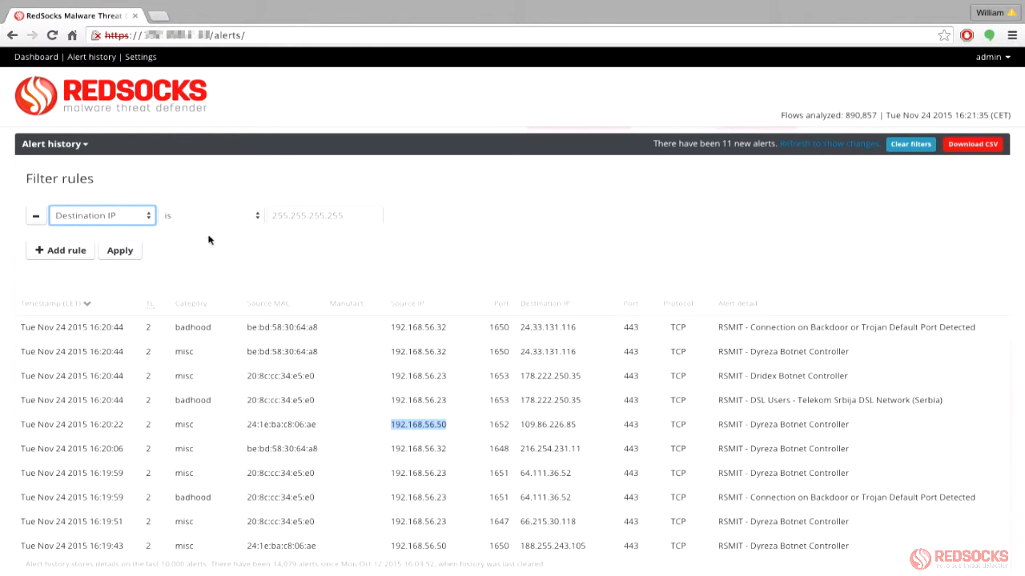
{"action": "left_click", "coordinate": [152, 219]}
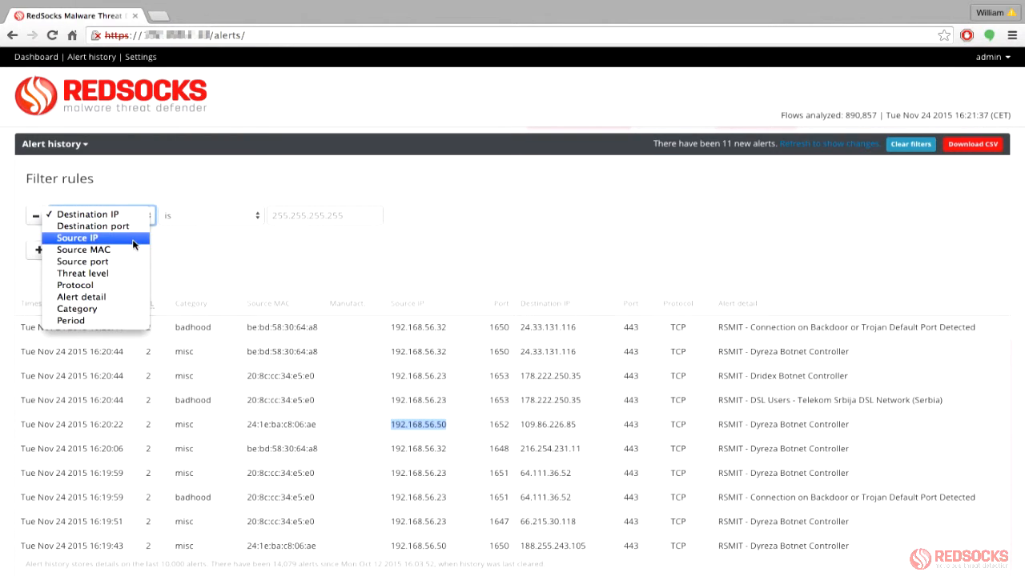
{"action": "left_click", "coordinate": [134, 245]}
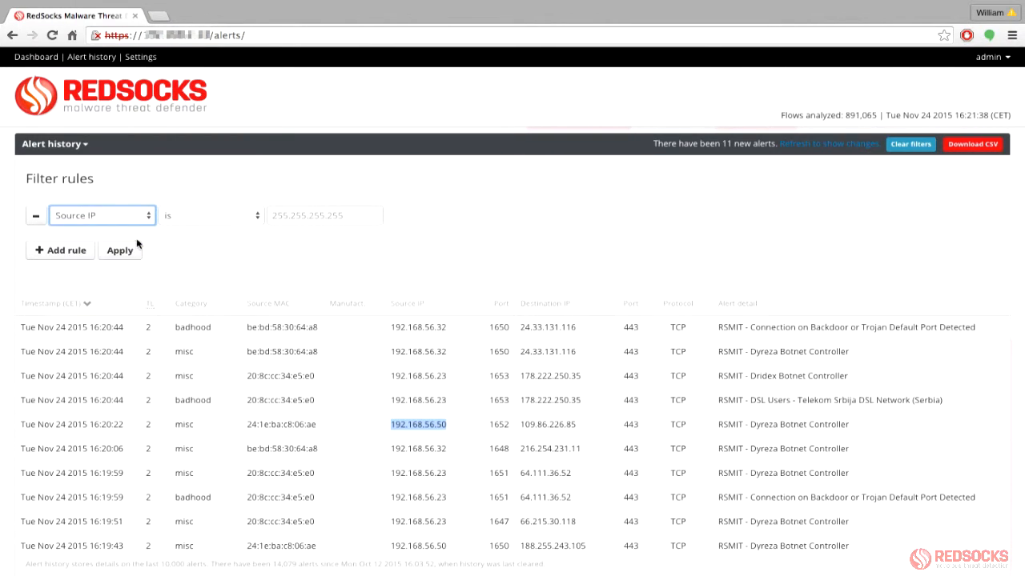
{"action": "left_click", "coordinate": [299, 214]}
{"action": "key", "text": "ctrl+v"}
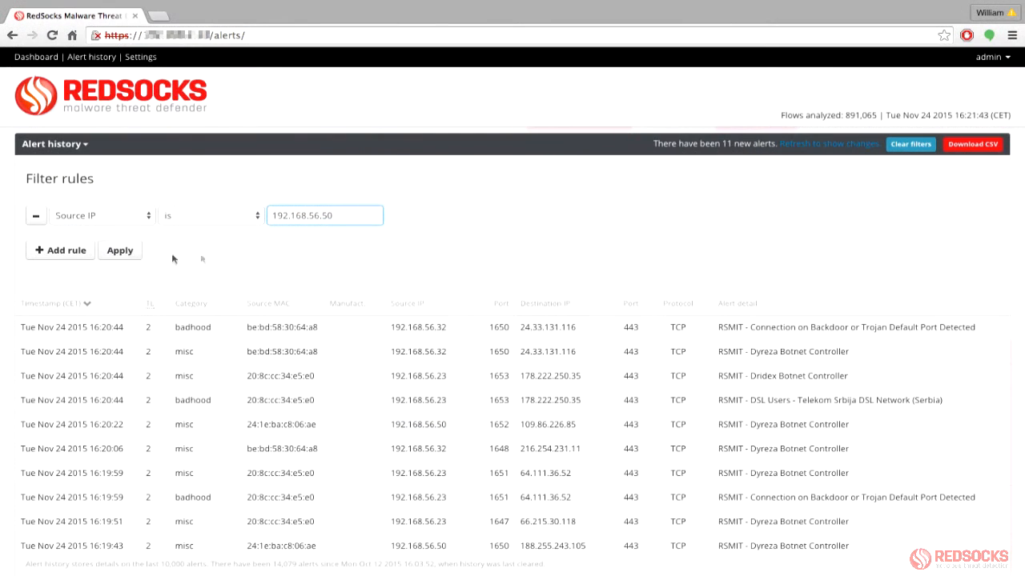
{"action": "left_click", "coordinate": [114, 254]}
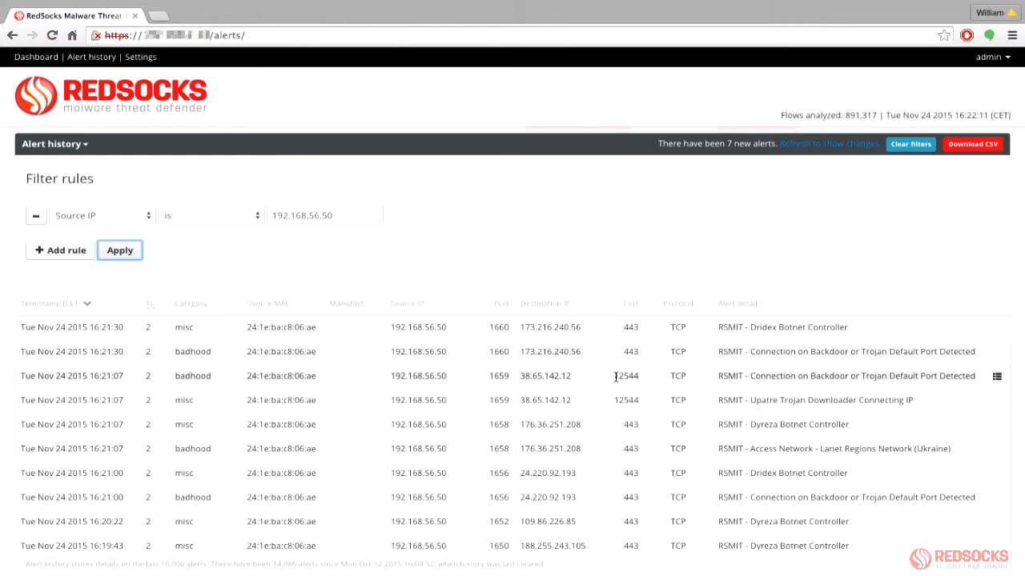
Add a second filter rule where Destination port is not 12544 and apply it to the alert history.
{"action": "left_click_drag", "start_coordinate": [616, 377], "coordinate": [642, 379]}
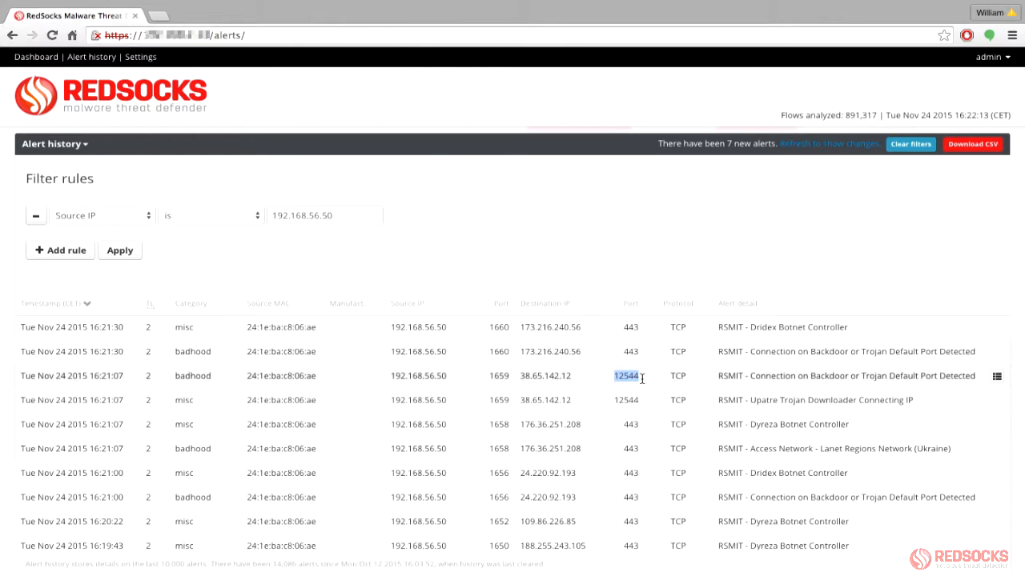
{"action": "left_click", "coordinate": [66, 251]}
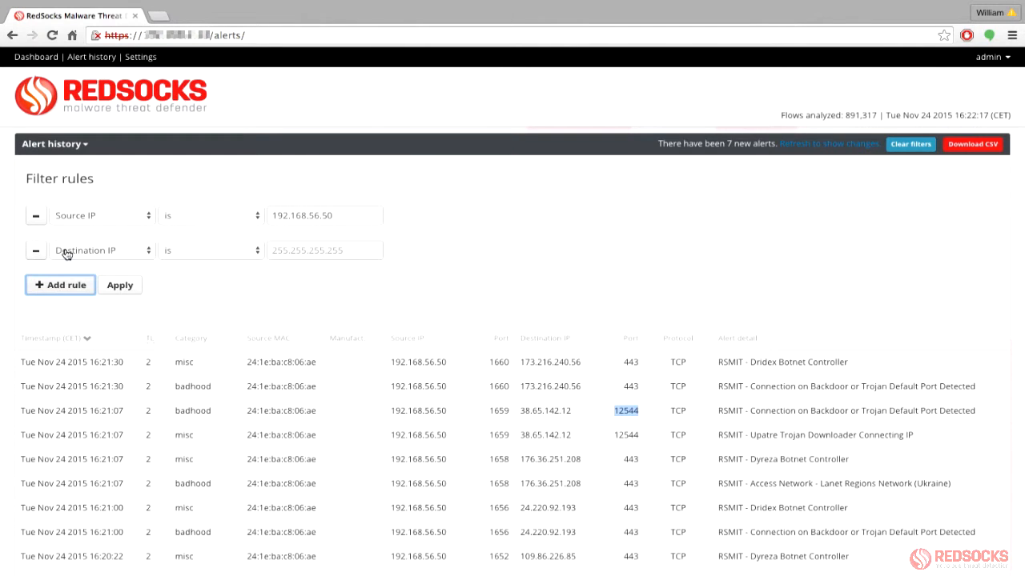
{"action": "left_click", "coordinate": [99, 250]}
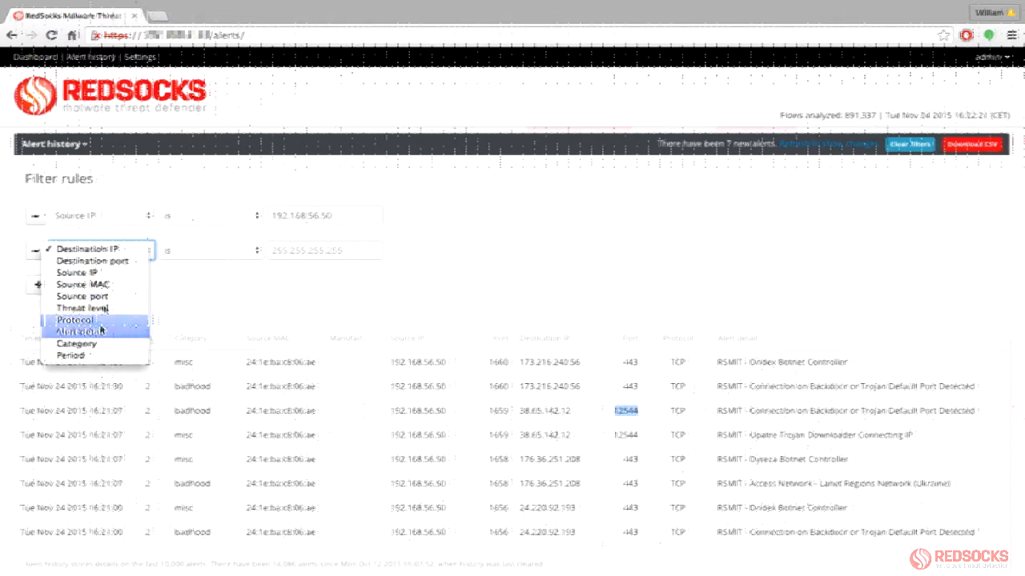
{"action": "left_click", "coordinate": [109, 266]}
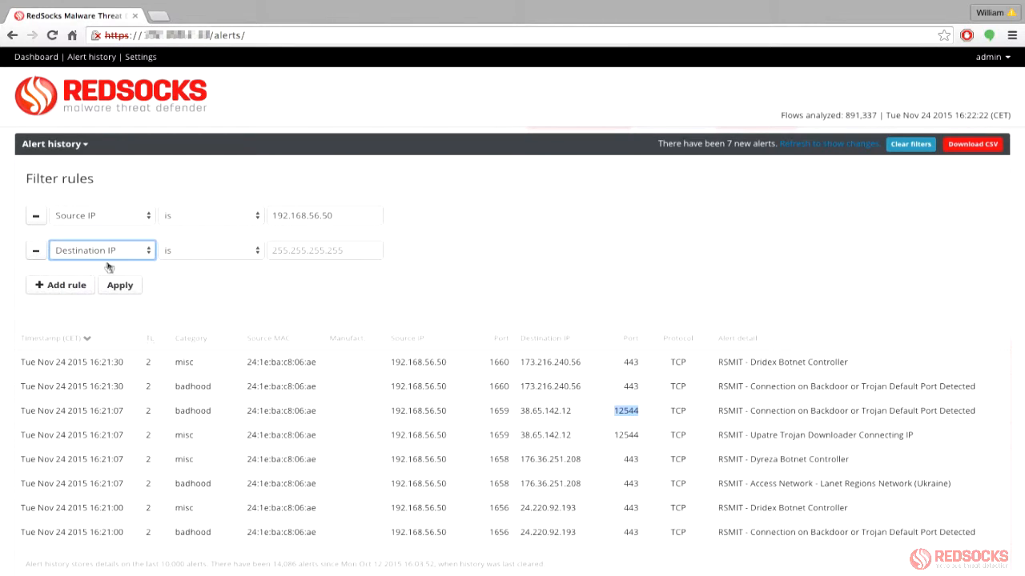
{"action": "left_click", "coordinate": [201, 256]}
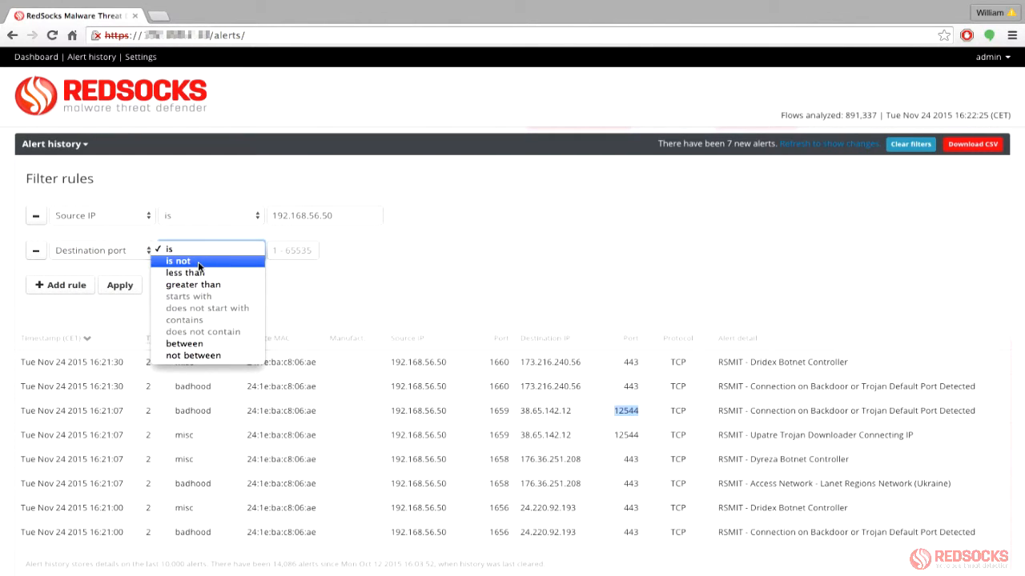
{"action": "left_click", "coordinate": [200, 266]}
{"action": "left_click", "coordinate": [284, 249]}
{"action": "type", "text": "12544"}
{"action": "left_click", "coordinate": [117, 288]}
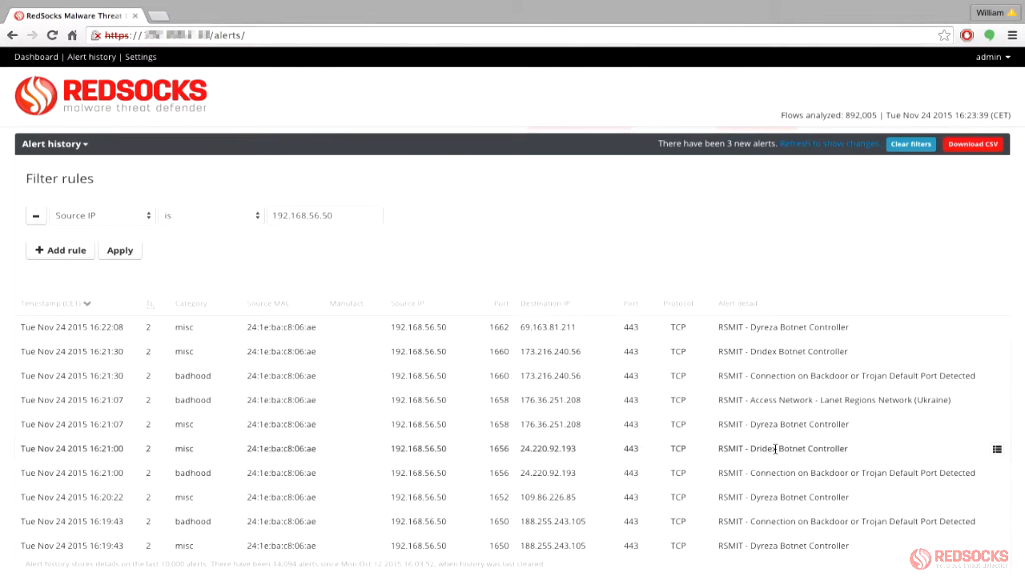
Add a second filter rule where Alert detail contains Botnet and apply it to the alert history.
{"action": "left_click", "coordinate": [72, 252]}
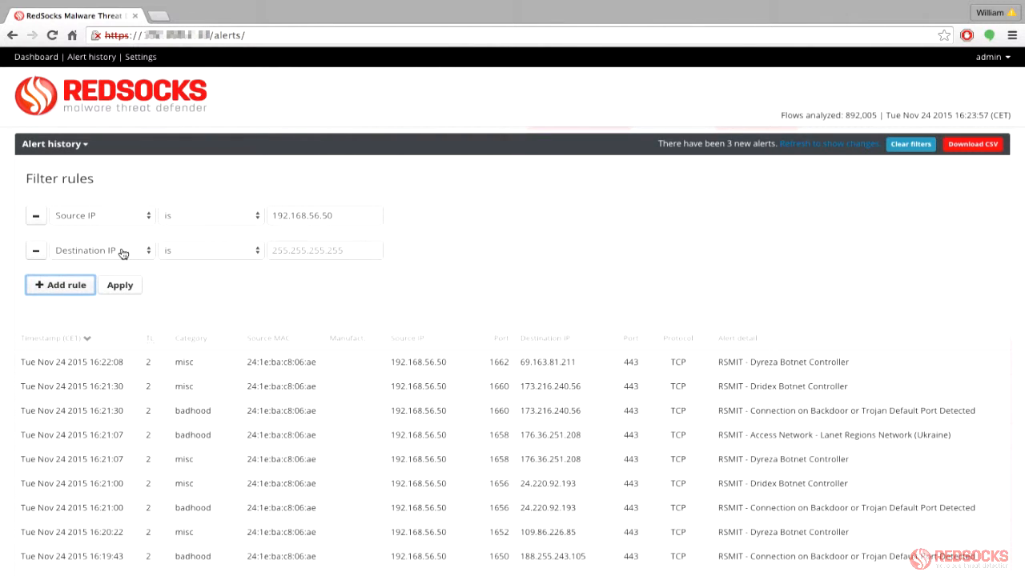
{"action": "left_click", "coordinate": [122, 254]}
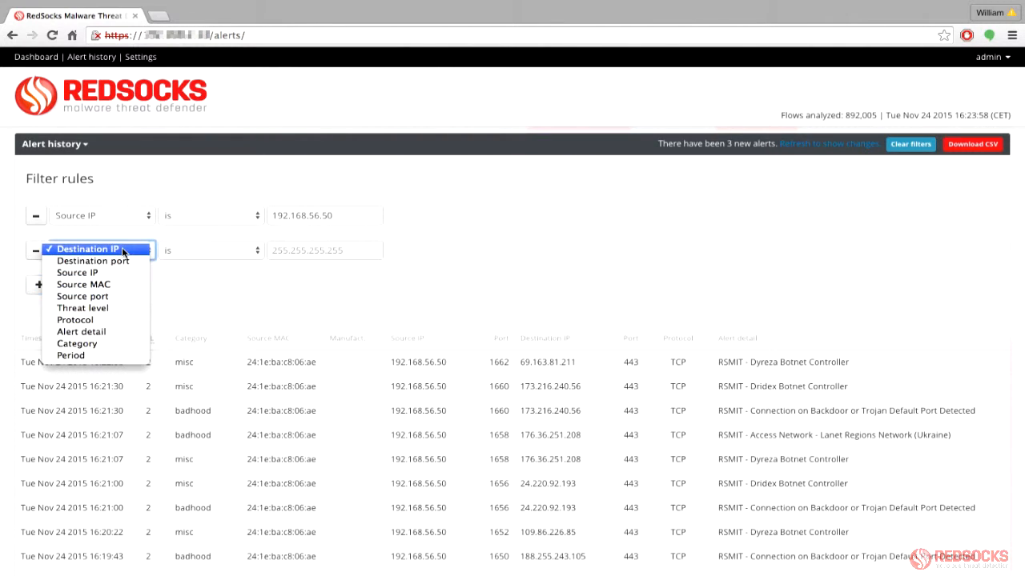
{"action": "left_click", "coordinate": [110, 339]}
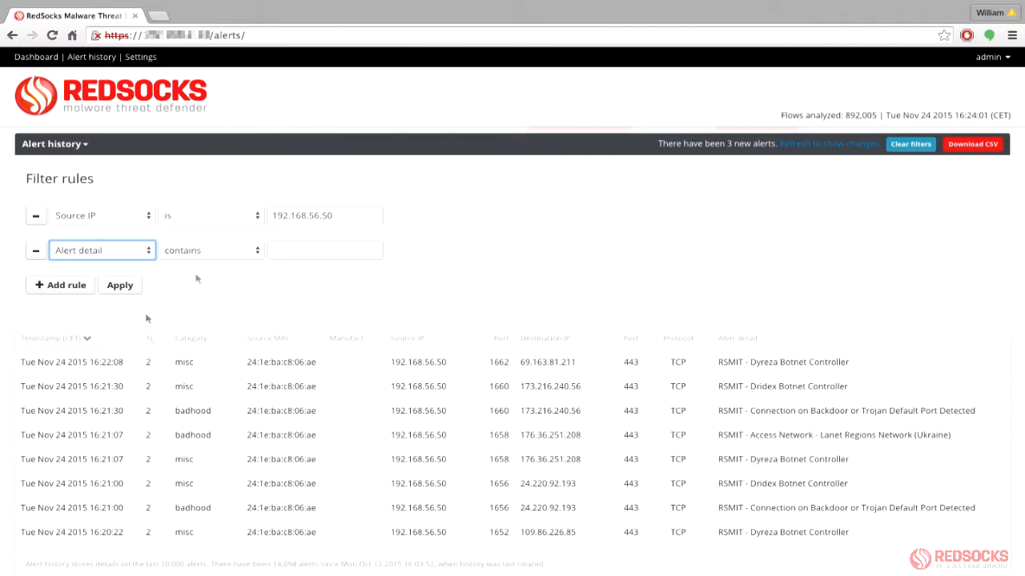
{"action": "left_click", "coordinate": [309, 247]}
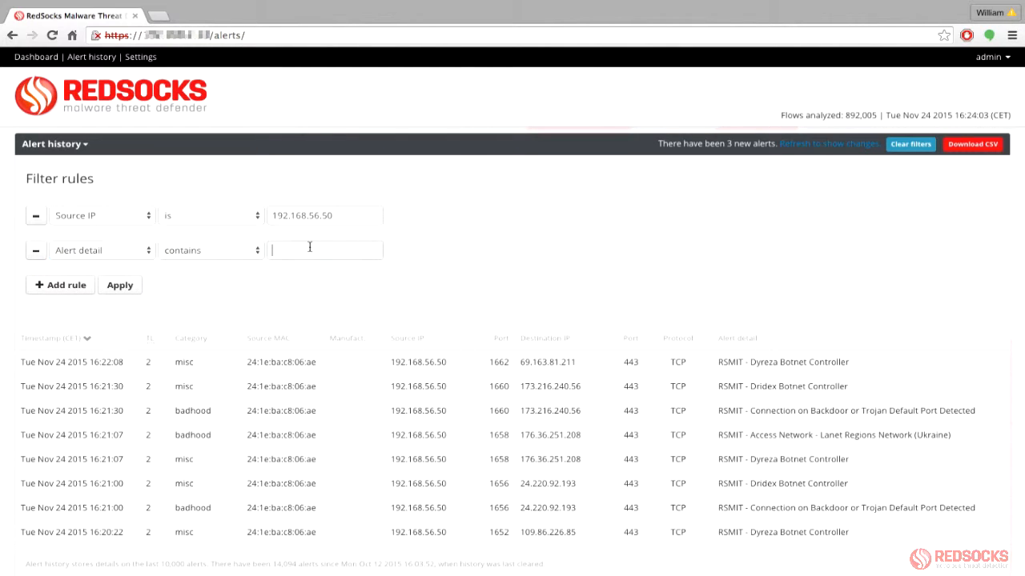
{"action": "type", "text": "Botnet"}
{"action": "left_click", "coordinate": [120, 285]}
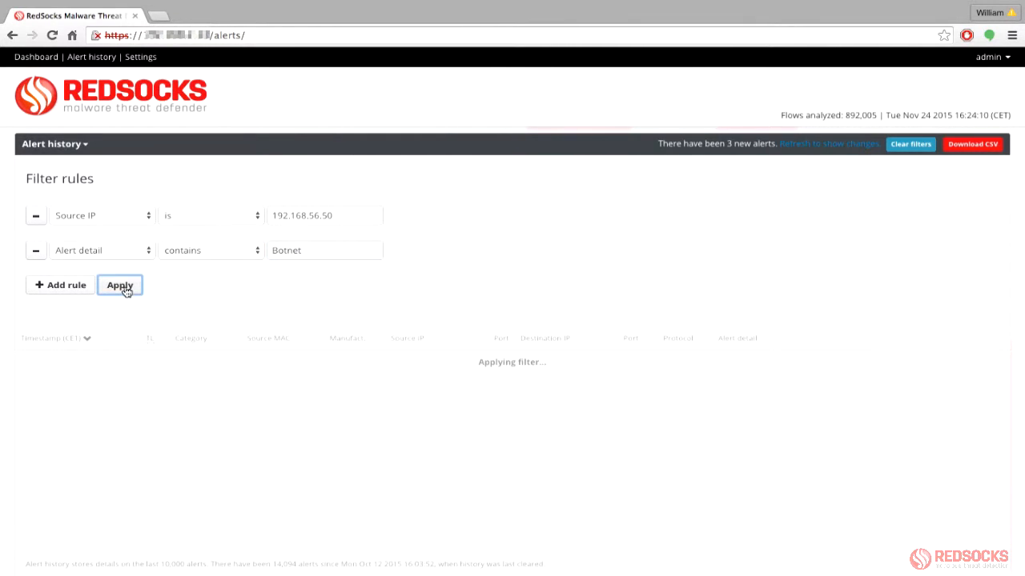
Add a third filter rule where Destination IP is 173.248.22.227, copying the address from the alert list, and apply it.
{"action": "scroll", "coordinate": [474, 444], "scroll_direction": "down", "scroll_amount": 3}
{"action": "scroll", "coordinate": [474, 448], "scroll_direction": "down", "scroll_amount": 6}
{"action": "scroll", "coordinate": [474, 450], "scroll_direction": "down", "scroll_amount": 8}
{"action": "scroll", "coordinate": [474, 450], "scroll_direction": "down", "scroll_amount": 4}
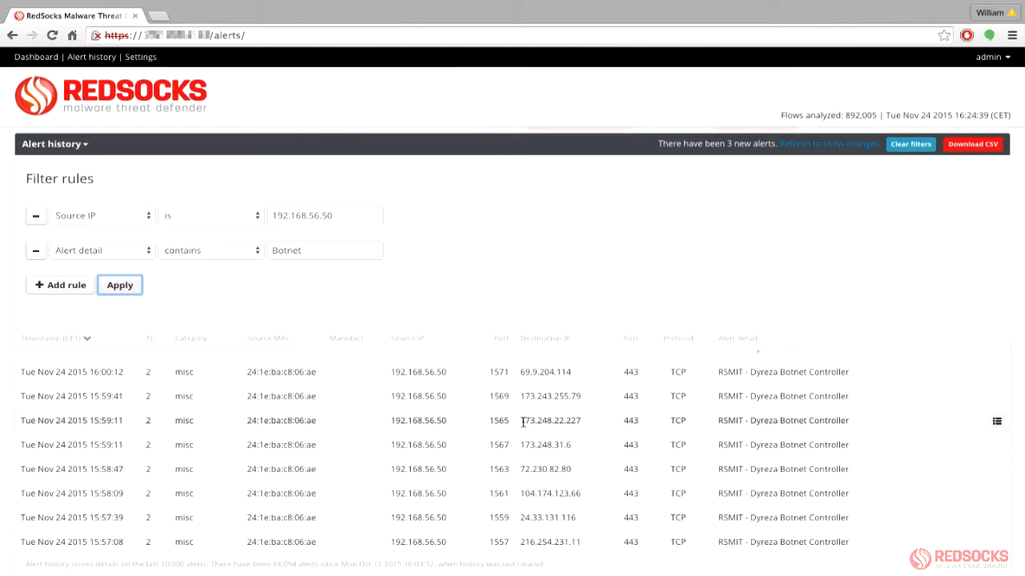
{"action": "left_click_drag", "start_coordinate": [521, 421], "coordinate": [589, 426]}
{"action": "key", "text": "ctrl+c"}
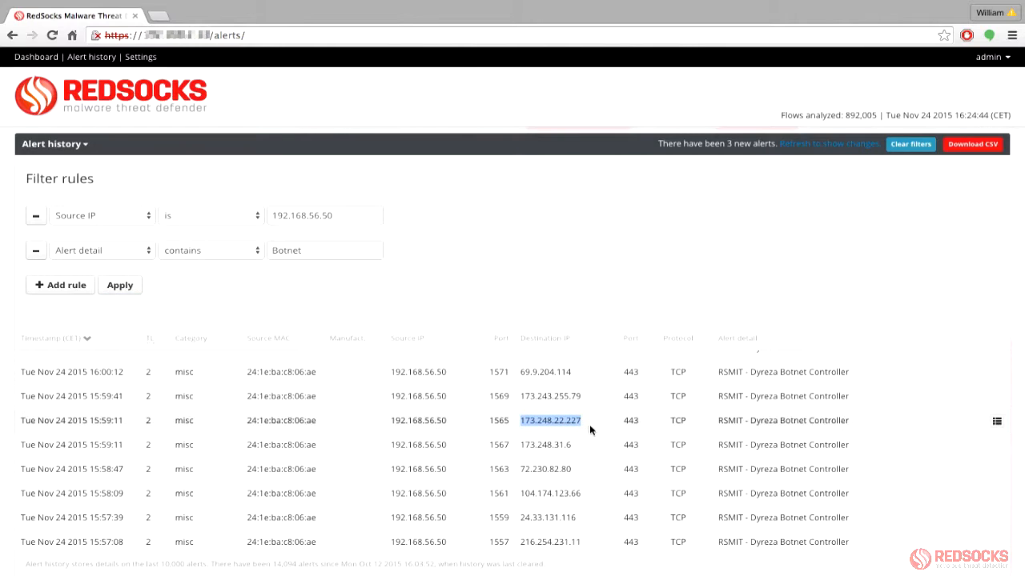
{"action": "left_click", "coordinate": [53, 293]}
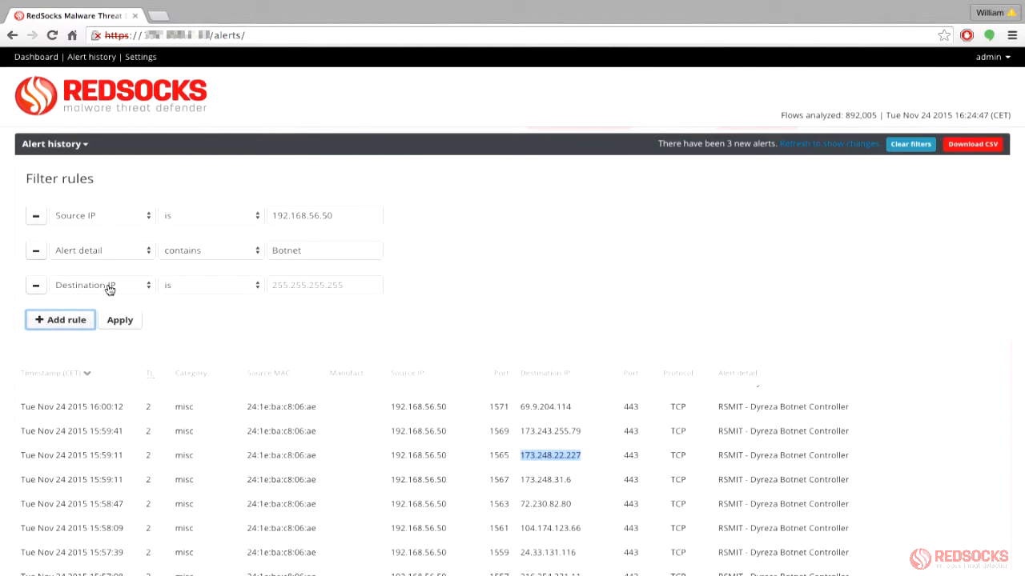
{"action": "left_click", "coordinate": [108, 286]}
{"action": "left_click", "coordinate": [108, 285]}
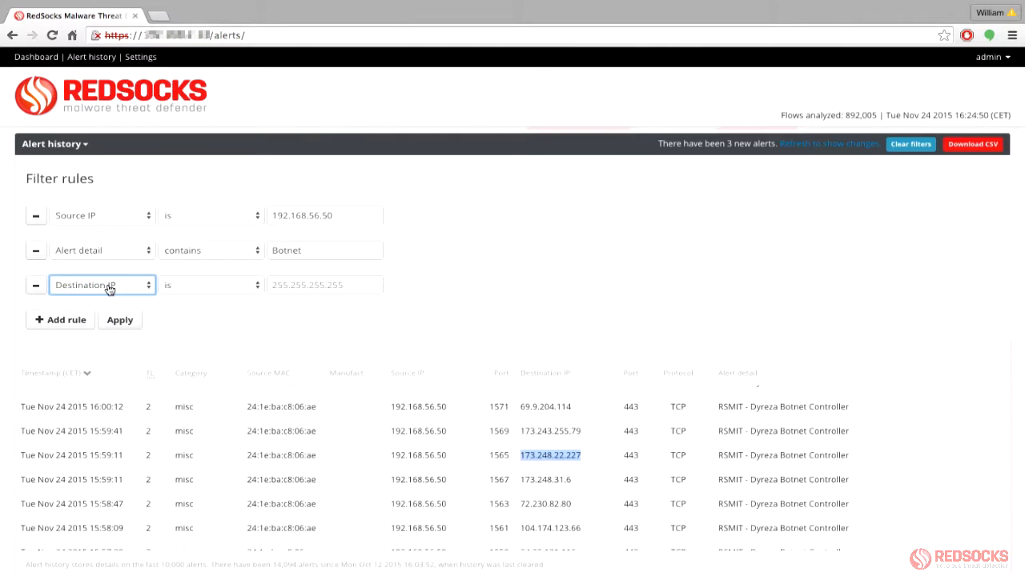
{"action": "left_click", "coordinate": [285, 284]}
{"action": "key", "text": "ctrl+v"}
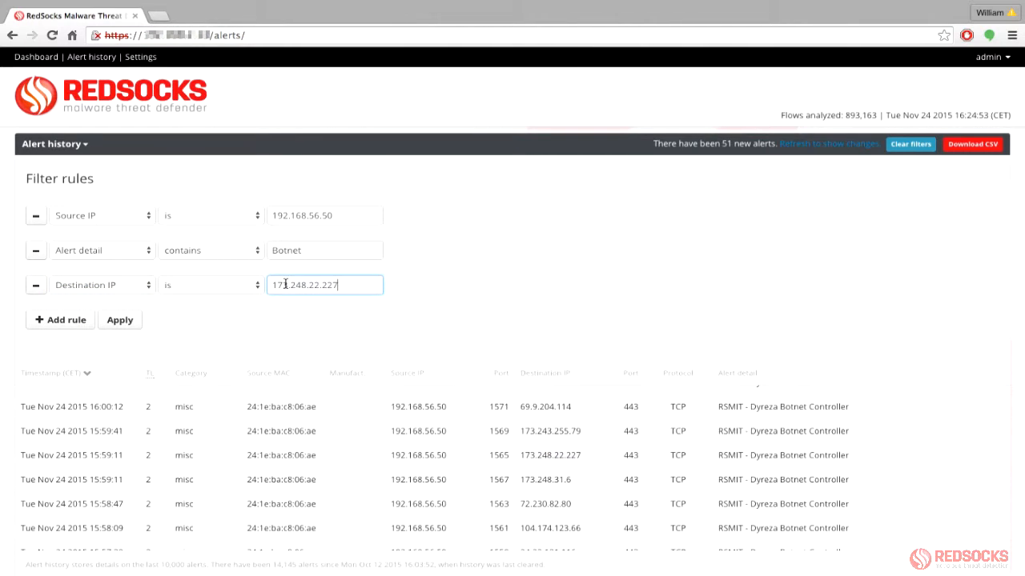
{"action": "left_click", "coordinate": [123, 321]}
{"action": "left_click", "coordinate": [120, 320]}
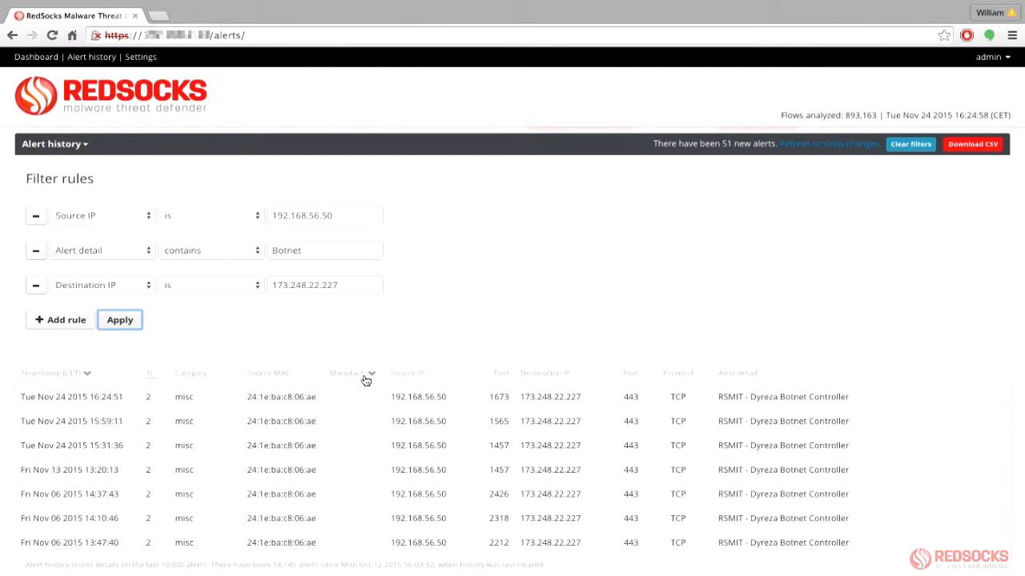
Look through the alerts matching the three filter rules and clear all filters from the alert history.
{"action": "scroll", "coordinate": [416, 432], "scroll_direction": "down", "scroll_amount": 1}
{"action": "scroll", "coordinate": [415, 433], "scroll_direction": "down", "scroll_amount": 1}
{"action": "scroll", "coordinate": [415, 433], "scroll_direction": "up", "scroll_amount": 2}
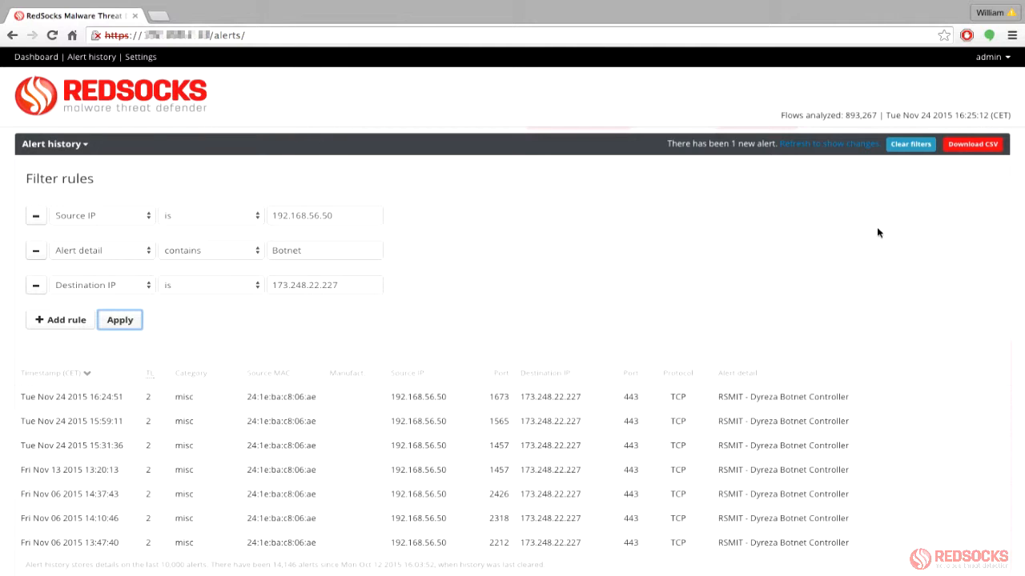
{"action": "left_click", "coordinate": [913, 146]}
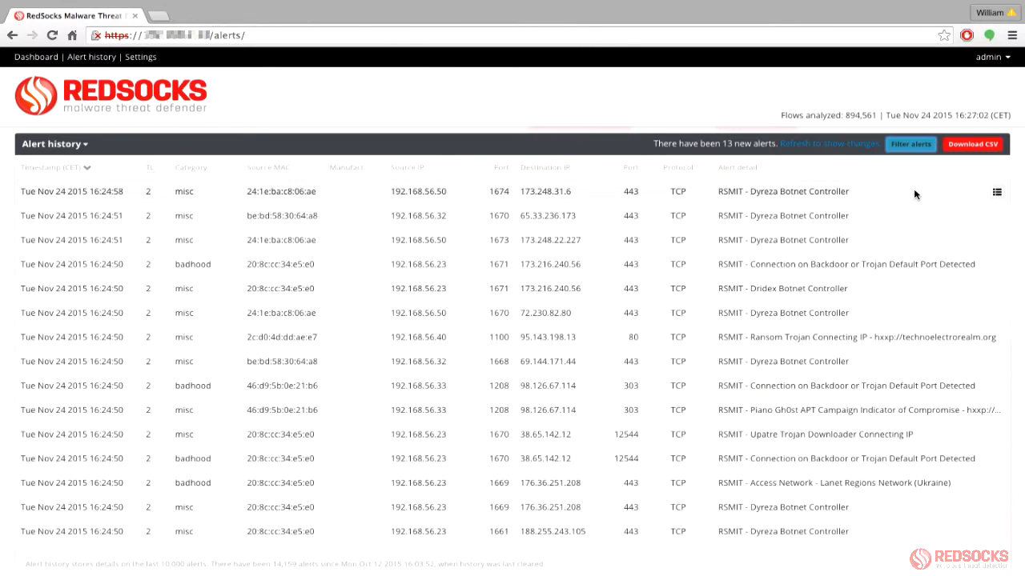
Whitelist alerts similar to the newest Dyreza Botnet Controller alert, clearing the rule's source IP and source port, and save the whitelist.
{"action": "left_click", "coordinate": [997, 196]}
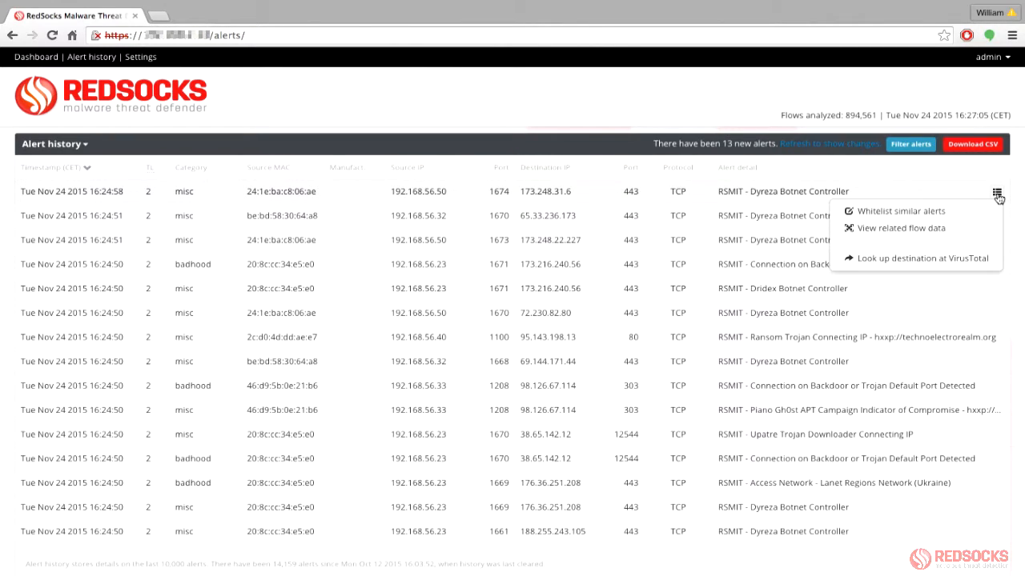
{"action": "left_click", "coordinate": [953, 211]}
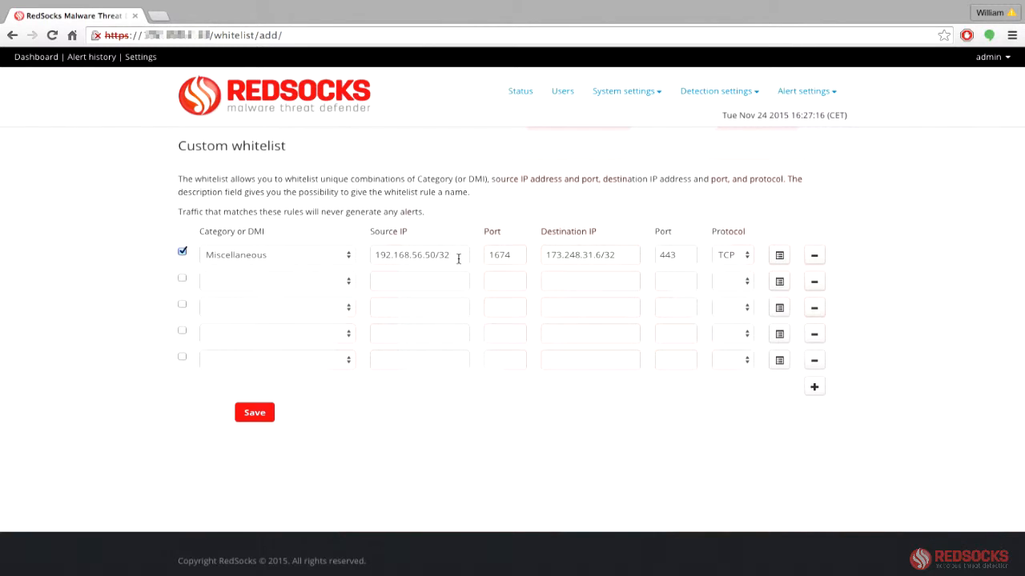
{"action": "left_click_drag", "start_coordinate": [458, 258], "coordinate": [353, 253]}
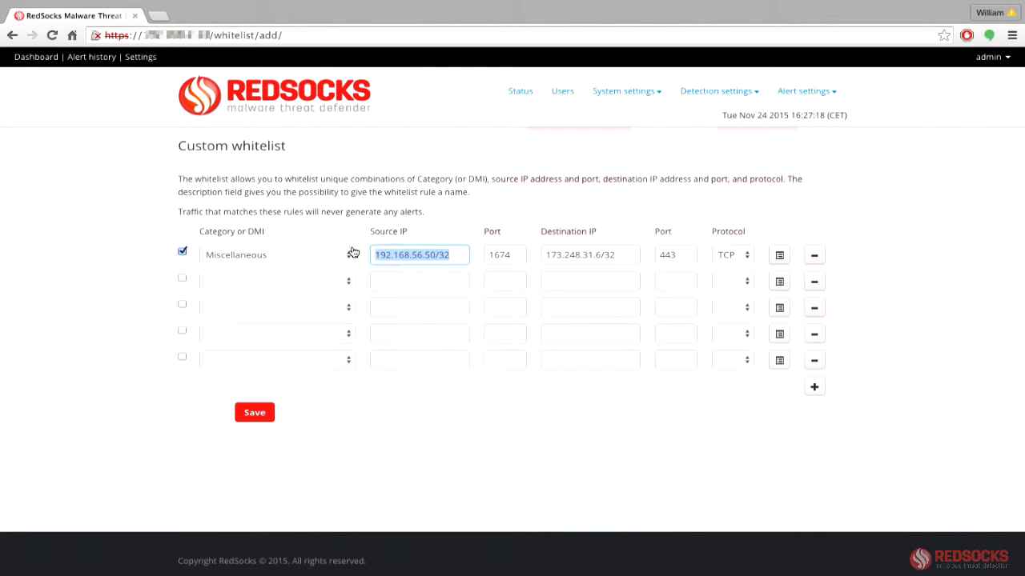
{"action": "key", "text": "BackSpace"}
{"action": "double_click", "coordinate": [505, 255]}
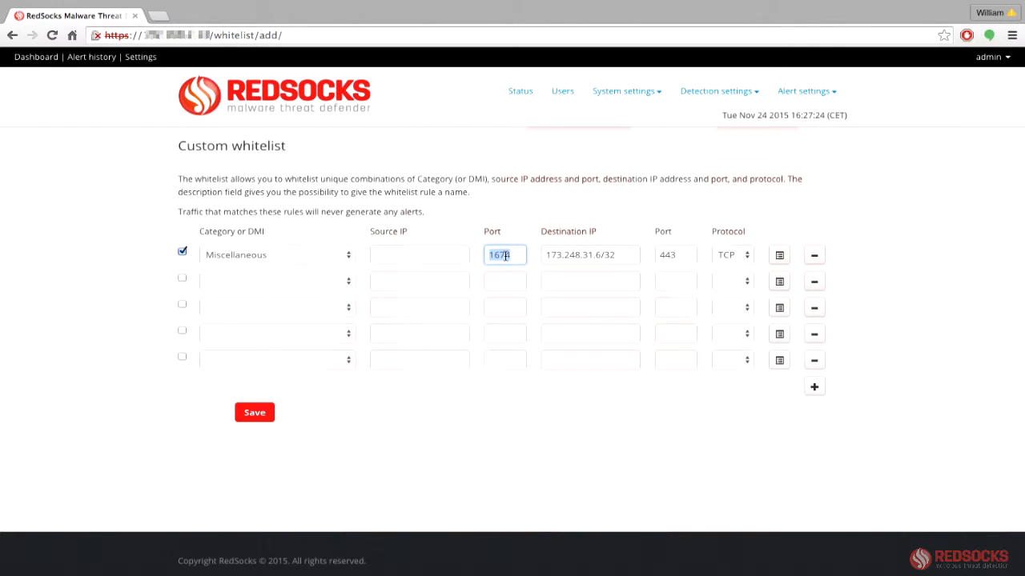
{"action": "key", "text": "BackSpace"}
{"action": "left_click", "coordinate": [266, 413]}
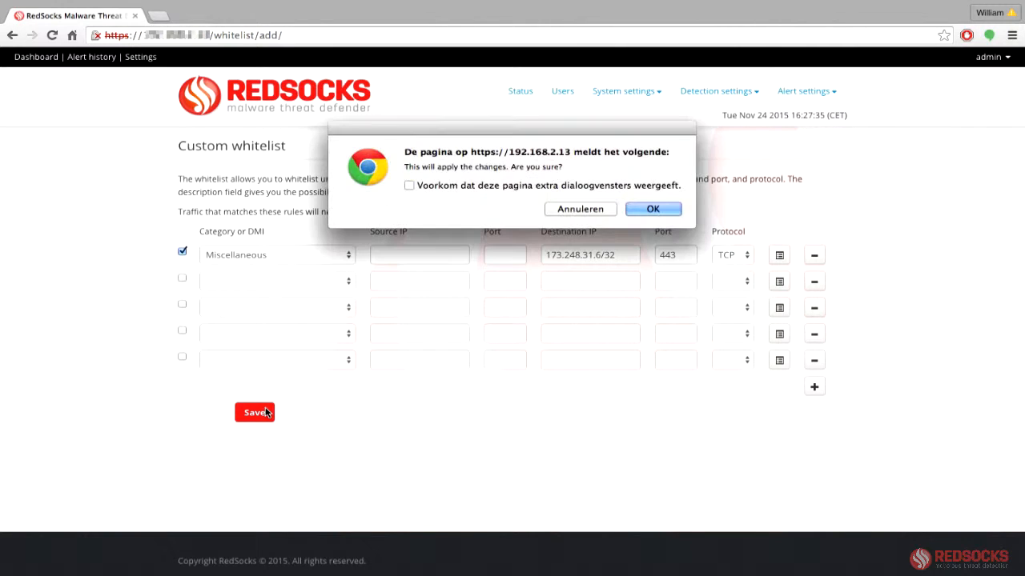
{"action": "left_click", "coordinate": [648, 209]}
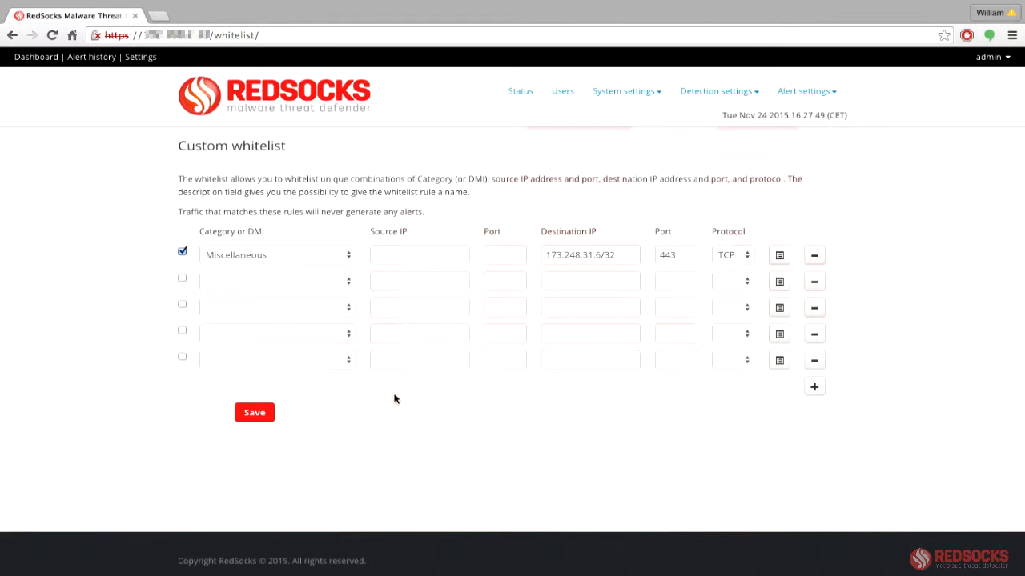
Add a second custom whitelist rule for source IP 192.168.0.0/24, enable it, and save and apply the changes.
{"action": "left_click", "coordinate": [409, 282]}
{"action": "type", "text": "192.168.0.0/24"}
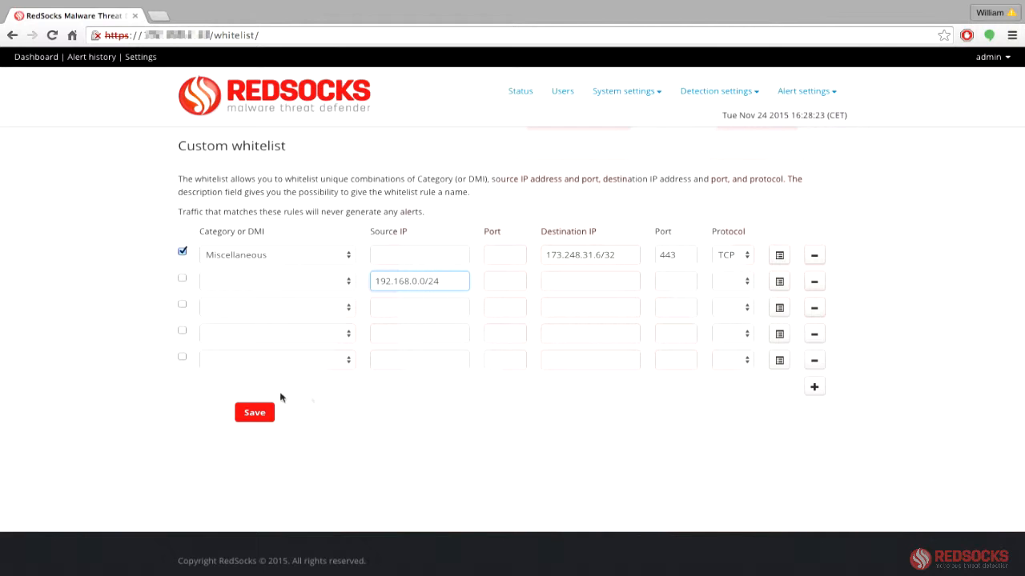
{"action": "left_click", "coordinate": [254, 413]}
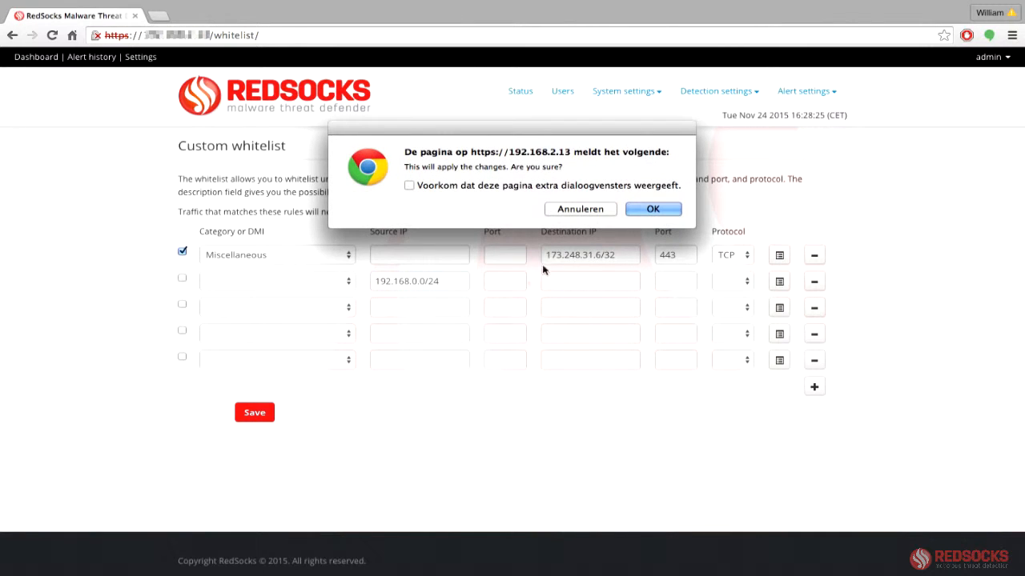
{"action": "left_click", "coordinate": [649, 208]}
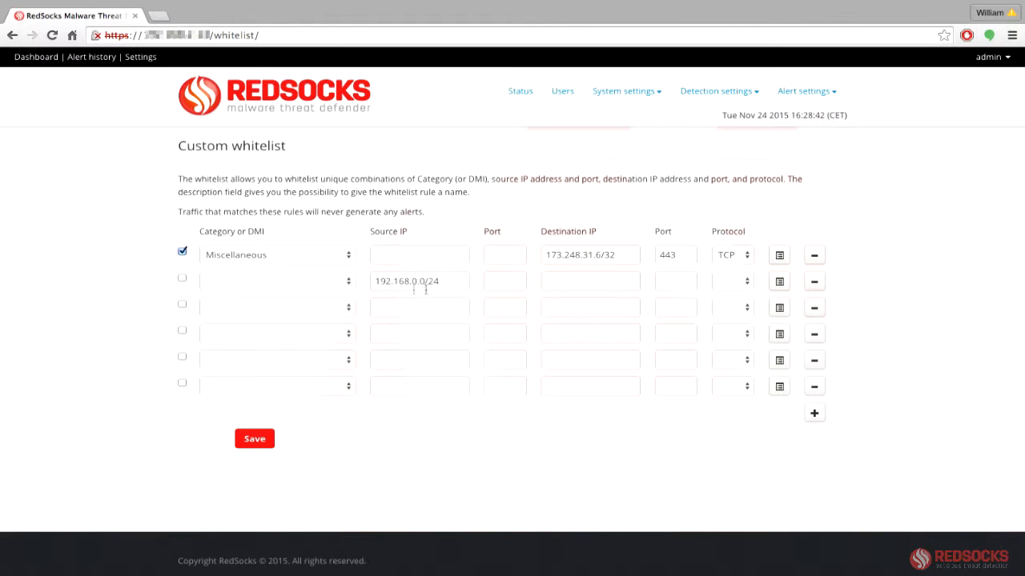
{"action": "left_click", "coordinate": [183, 280]}
{"action": "left_click", "coordinate": [249, 440]}
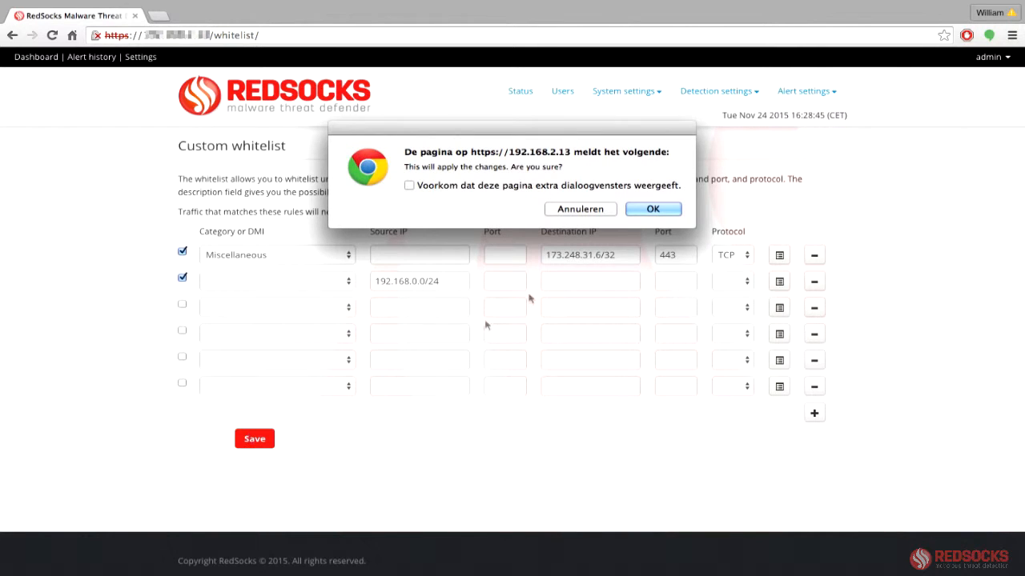
{"action": "left_click", "coordinate": [653, 210]}
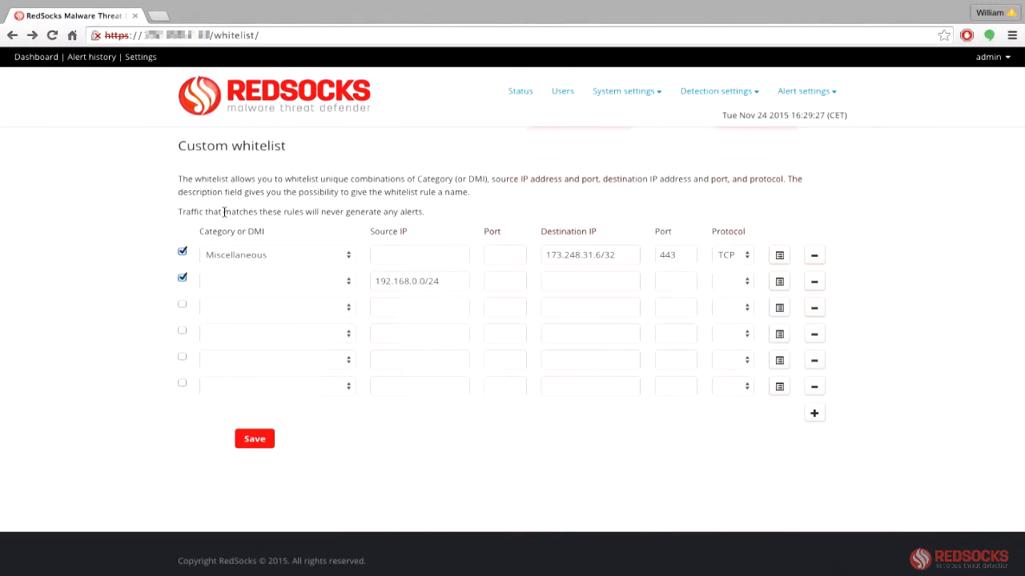
Return to the settings and view the custom whitelist within the detection settings.
{"action": "left_click", "coordinate": [144, 58]}
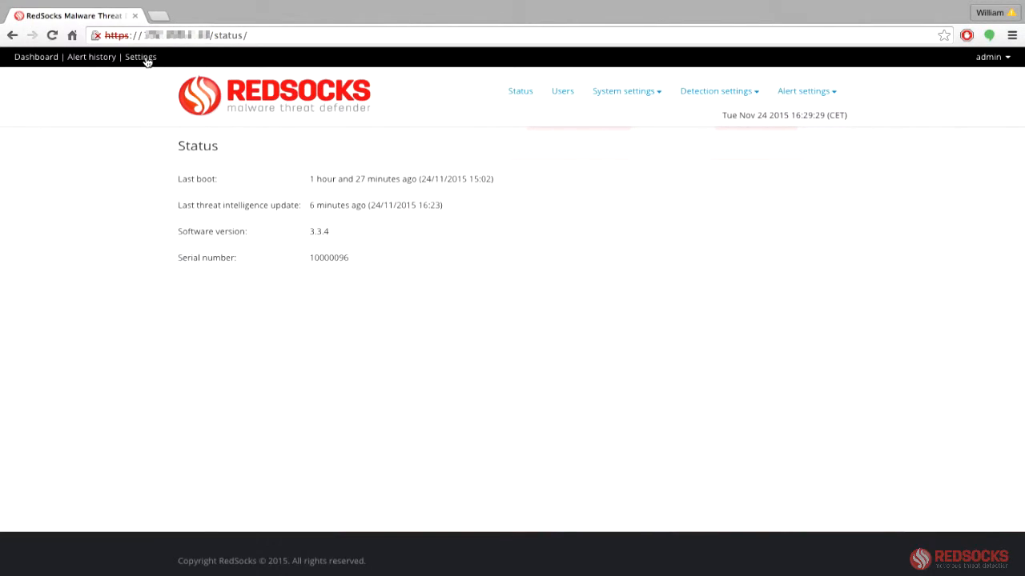
{"action": "left_click", "coordinate": [740, 95]}
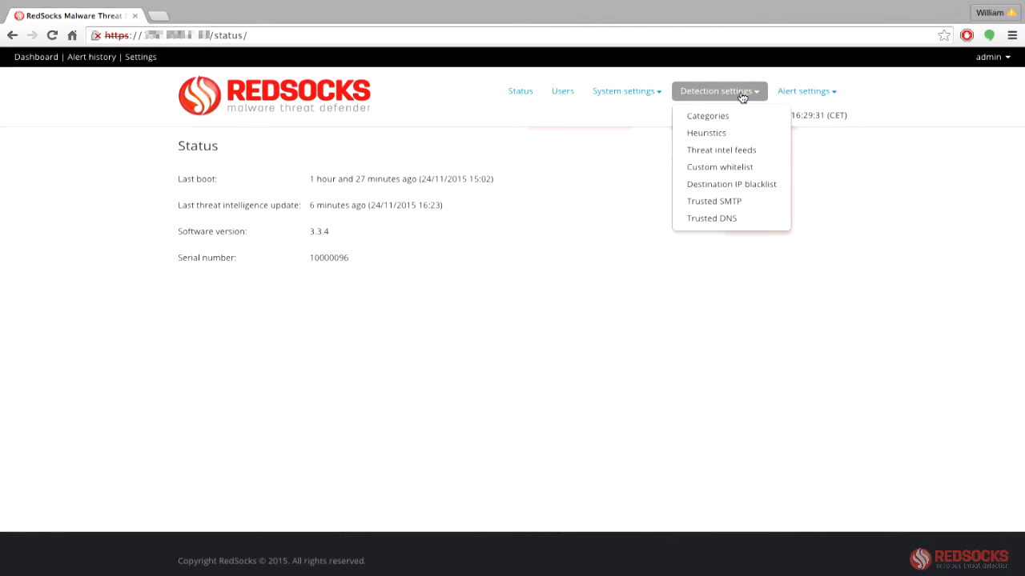
{"action": "left_click", "coordinate": [729, 169]}
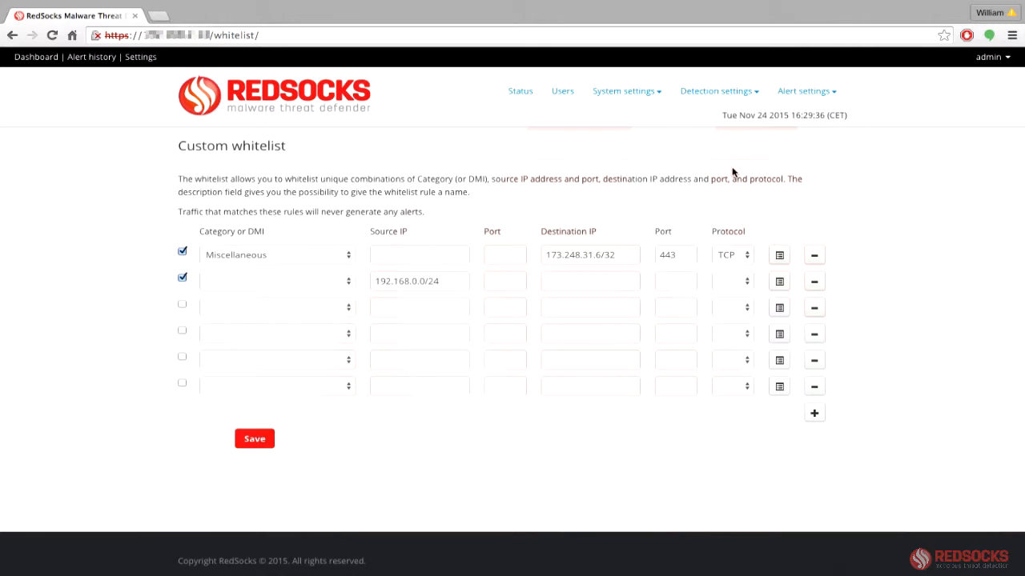
In the custom destination IP blacklist, add and enable an entry for 53.123.123.32/32 with the description "test", and save it.
{"action": "left_click", "coordinate": [740, 93]}
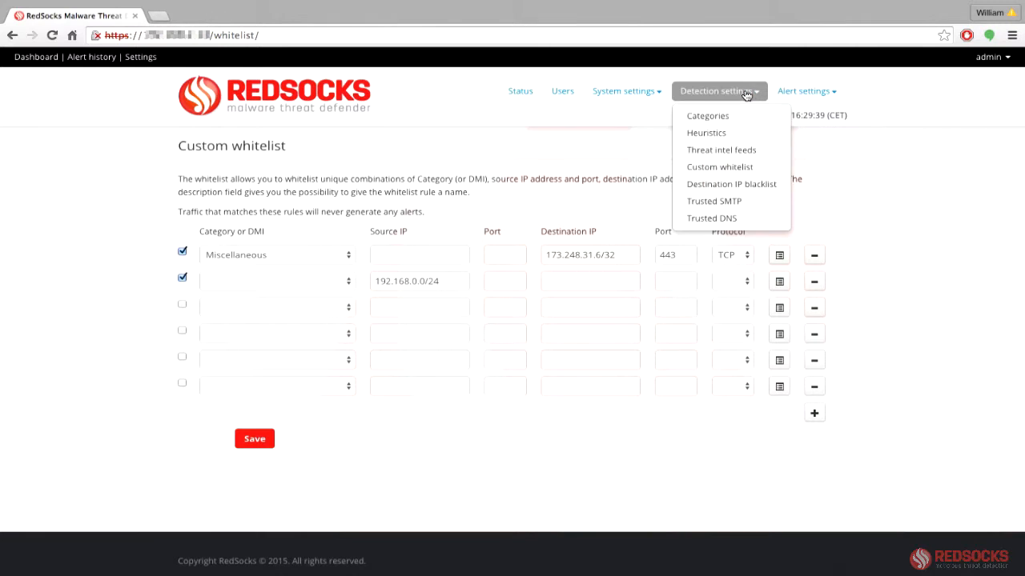
{"action": "left_click", "coordinate": [742, 185]}
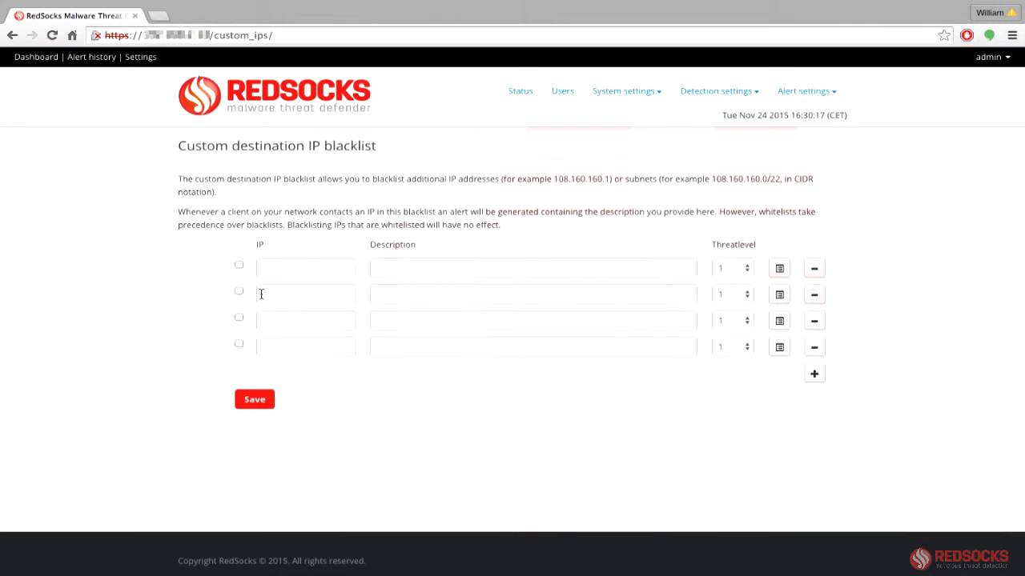
{"action": "left_click", "coordinate": [239, 264]}
{"action": "left_click", "coordinate": [277, 268]}
{"action": "type", "text": "53.123.123.32/"}
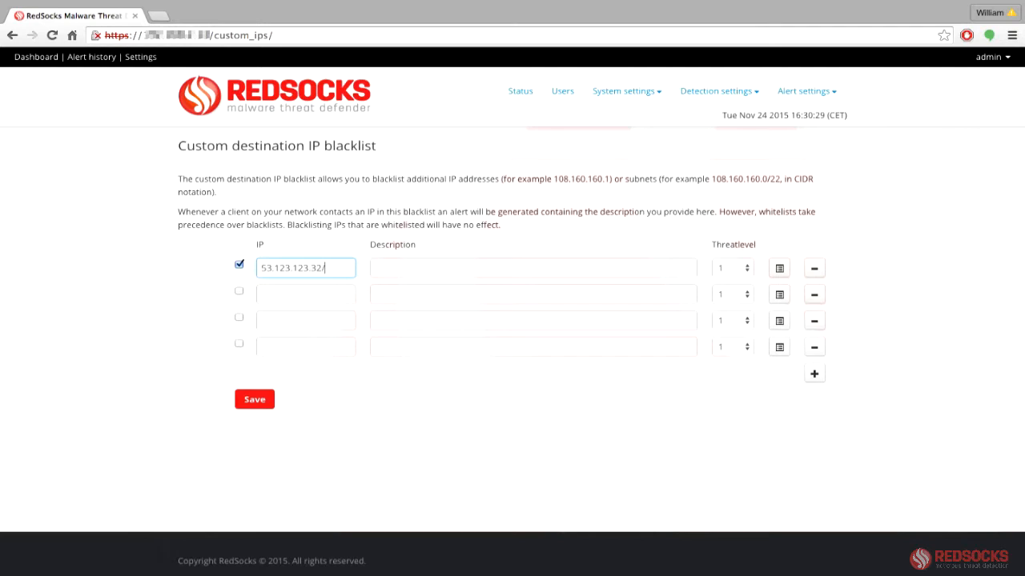
{"action": "type", "text": "32"}
{"action": "left_click", "coordinate": [436, 272]}
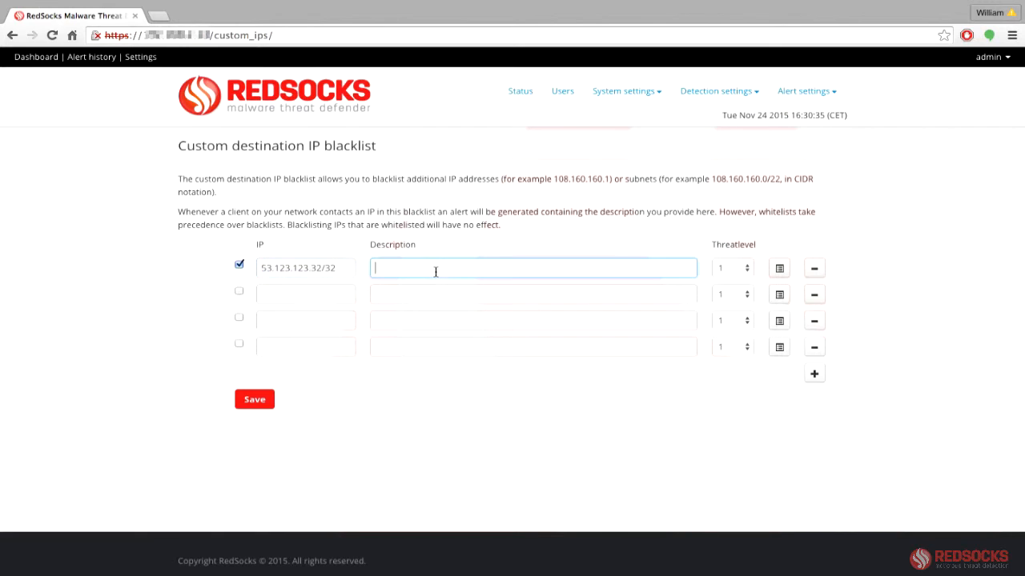
{"action": "type", "text": "test"}
{"action": "left_click", "coordinate": [255, 399]}
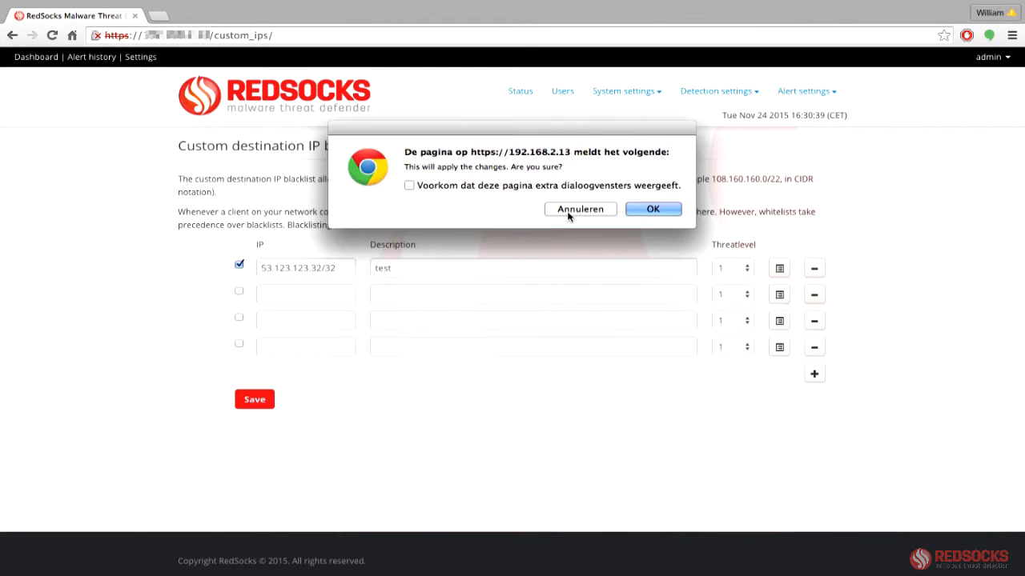
{"action": "left_click", "coordinate": [568, 213]}
{"action": "left_click", "coordinate": [268, 402]}
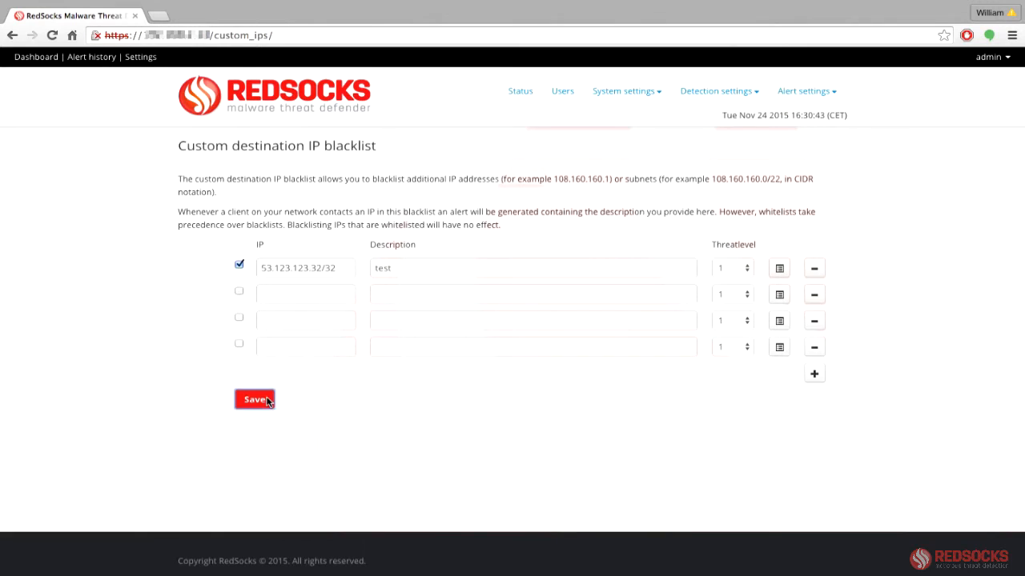
{"action": "left_click", "coordinate": [656, 209]}
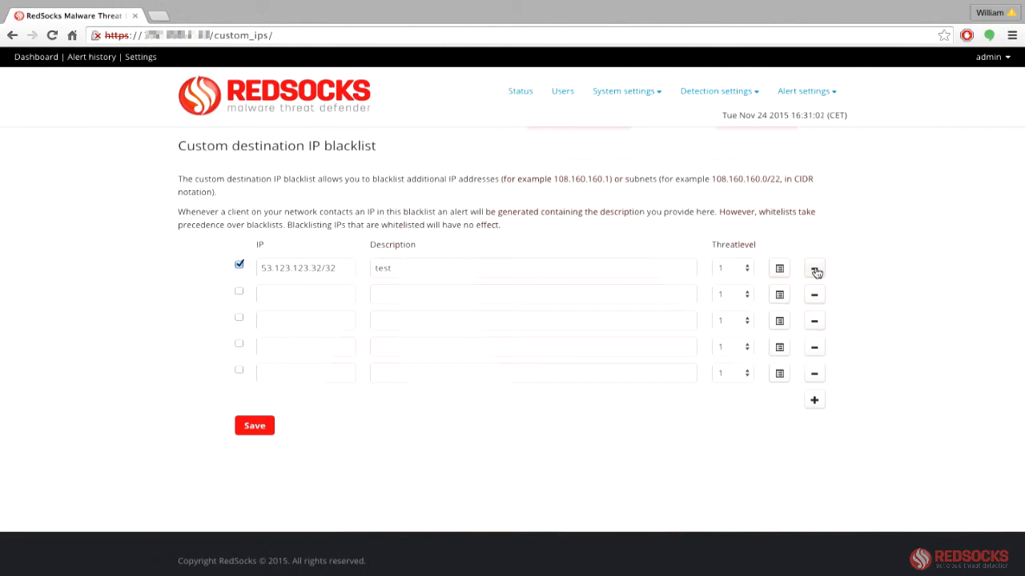
Open the notes field of the 53.123.123.32/32 blacklist entry for editing.
{"action": "left_click", "coordinate": [784, 271]}
{"action": "left_click", "coordinate": [636, 312]}
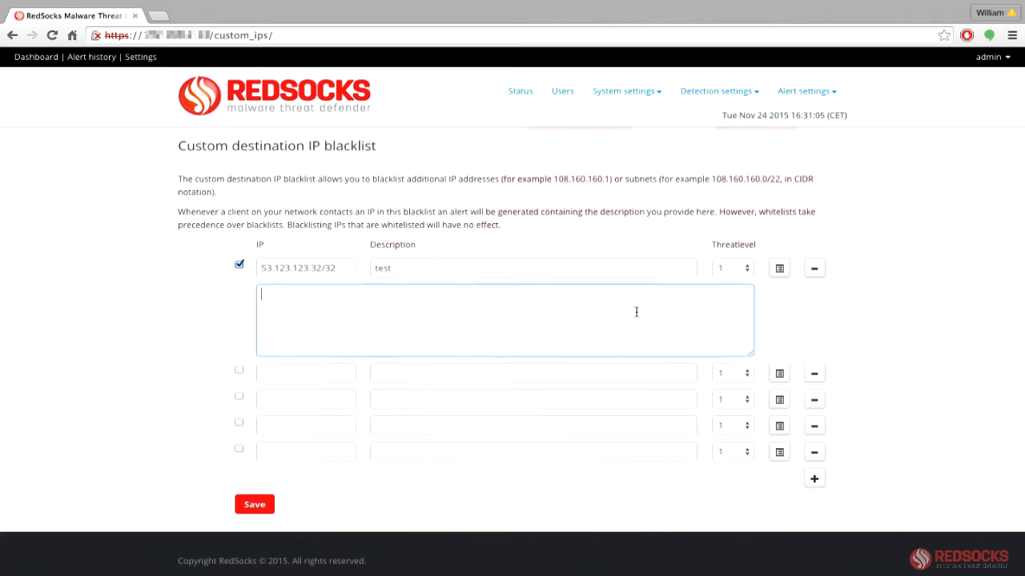